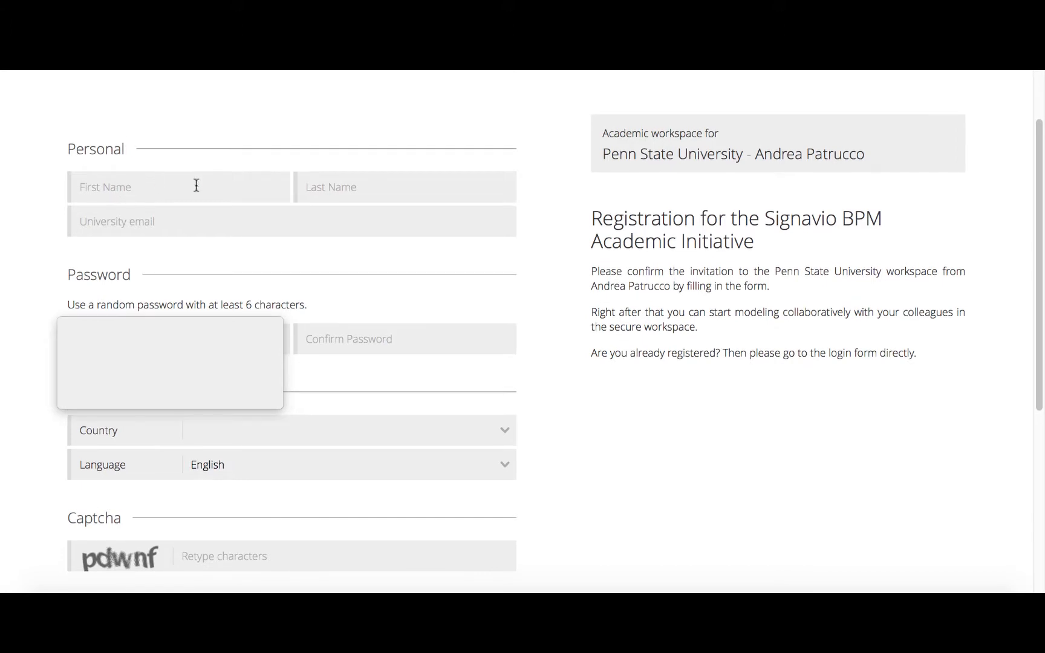
{"action": "scroll", "coordinate": [269, 217], "scroll_direction": "down", "scroll_amount": 1}
{"action": "scroll", "coordinate": [268, 221], "scroll_direction": "up", "scroll_amount": 3}
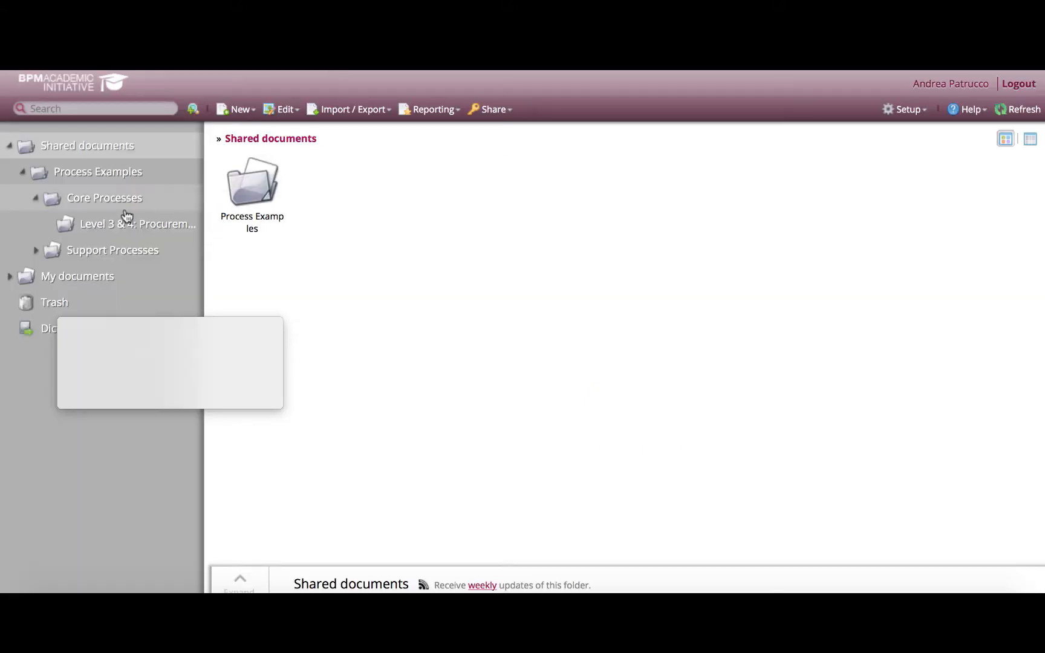
Open the Receipt of Goods diagram from the "Level 3 & 4: Procurement of Parts" folder under Core Processes in the shared Process Examples
{"action": "left_click", "coordinate": [36, 199]}
{"action": "left_click", "coordinate": [35, 199]}
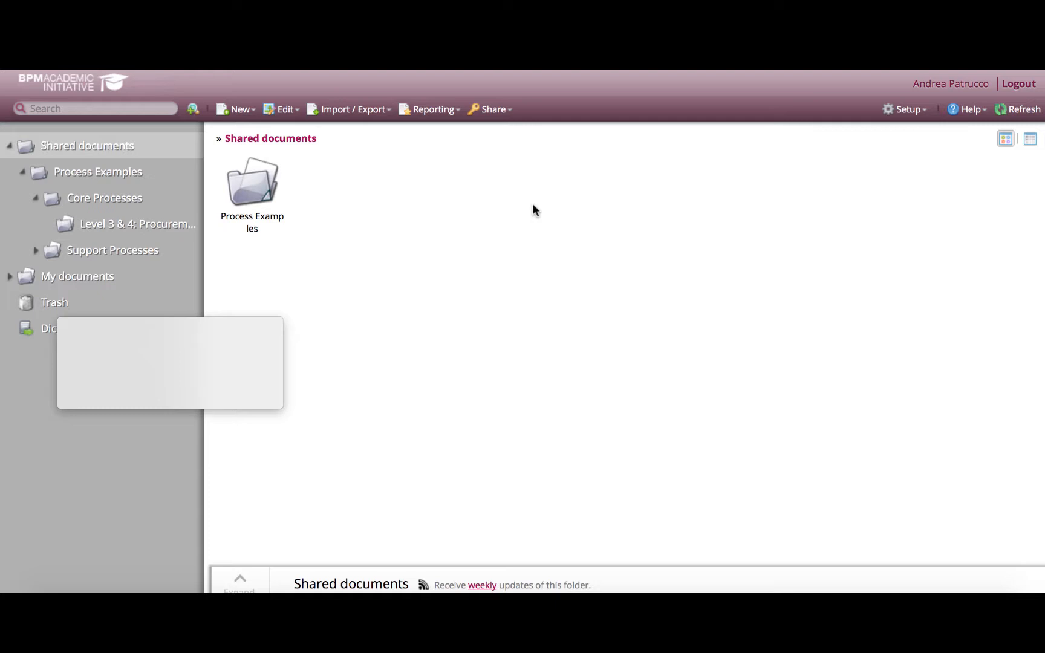
{"action": "left_click", "coordinate": [21, 173]}
{"action": "left_click", "coordinate": [22, 173]}
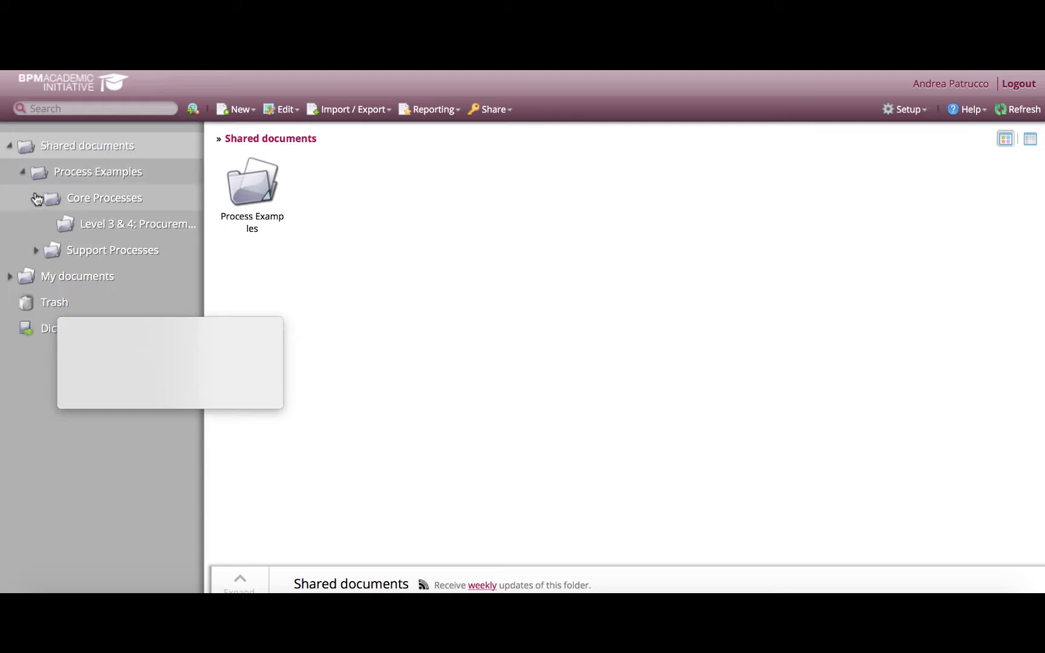
{"action": "left_click", "coordinate": [92, 223]}
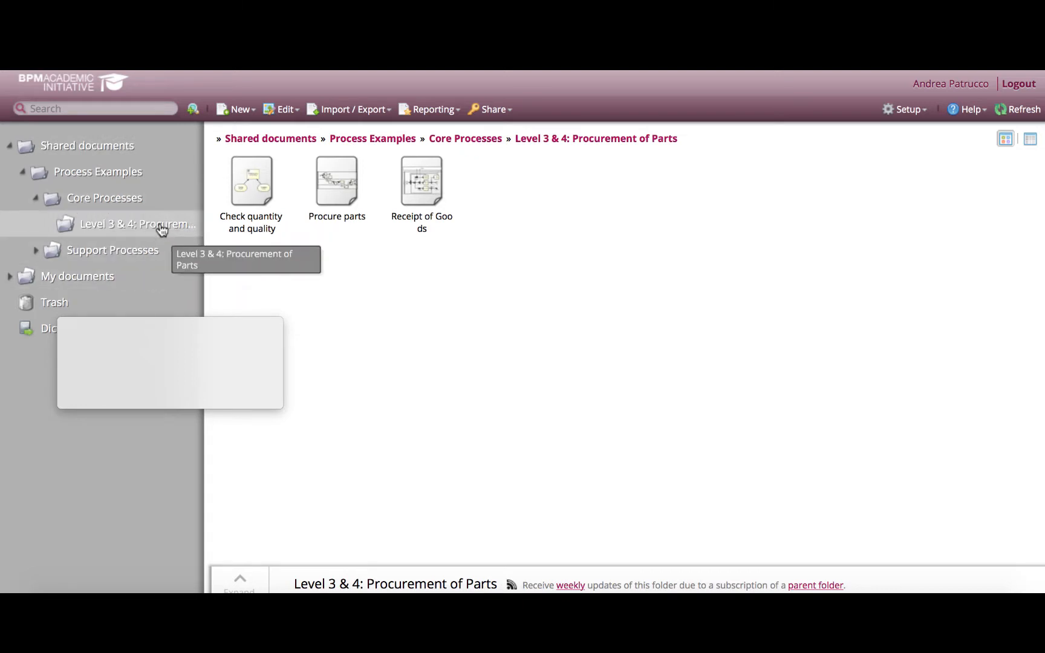
{"action": "double_click", "coordinate": [441, 191]}
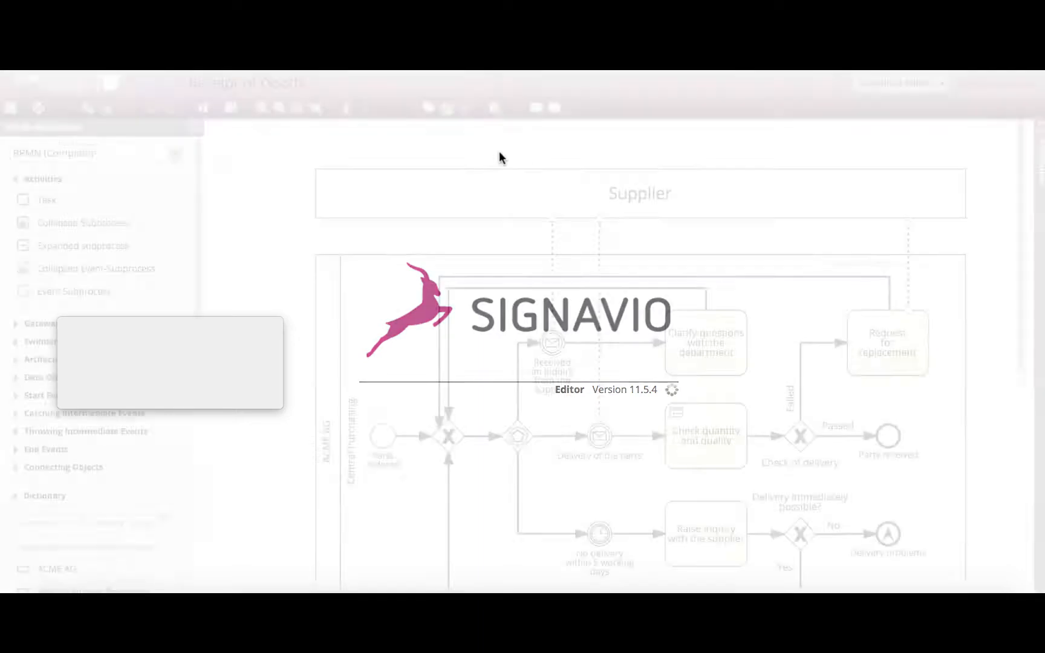
Examine the Receipt of Goods process diagram together with the available shape groups and frequently used dictionary items
{"action": "scroll", "coordinate": [292, 196], "scroll_direction": "down", "scroll_amount": 2}
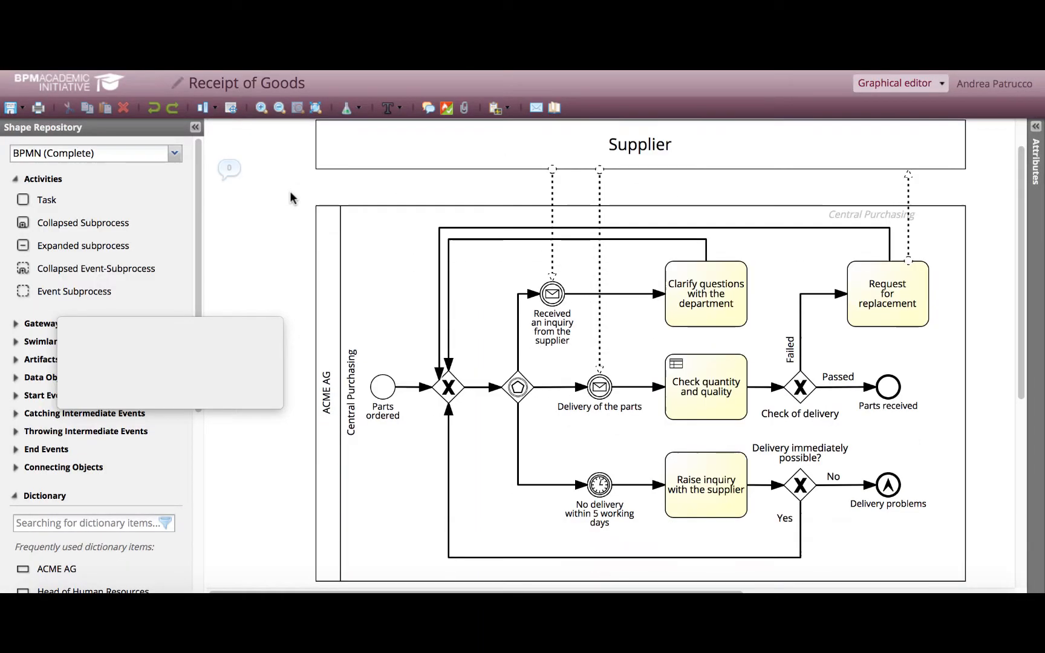
{"action": "scroll", "coordinate": [165, 241], "scroll_direction": "down", "scroll_amount": 5}
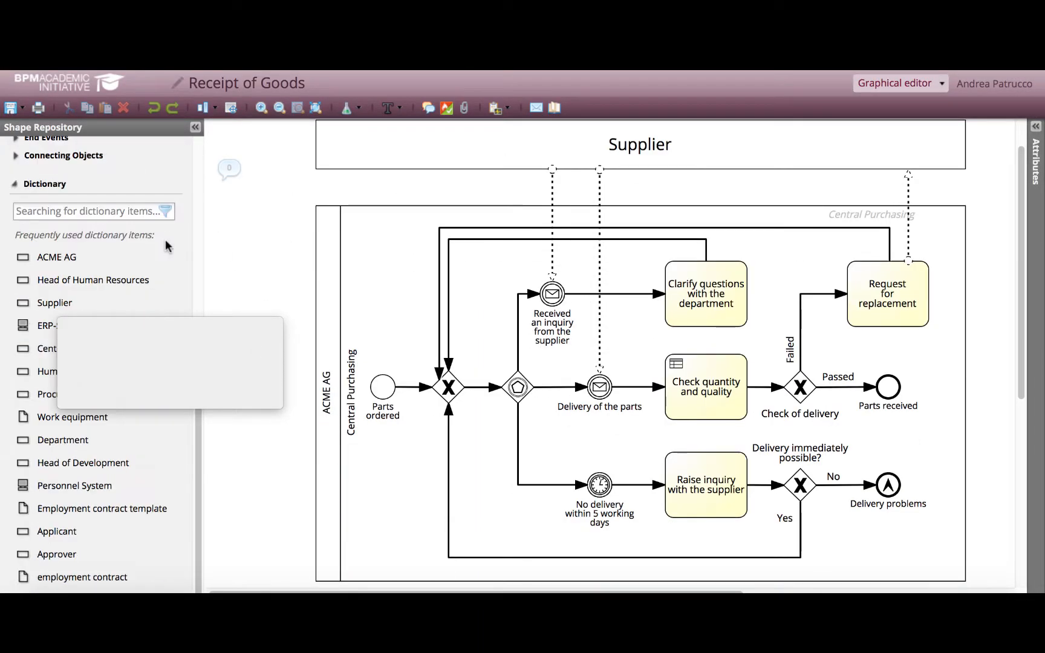
{"action": "scroll", "coordinate": [165, 240], "scroll_direction": "up", "scroll_amount": 1}
{"action": "scroll", "coordinate": [165, 241], "scroll_direction": "up", "scroll_amount": 1}
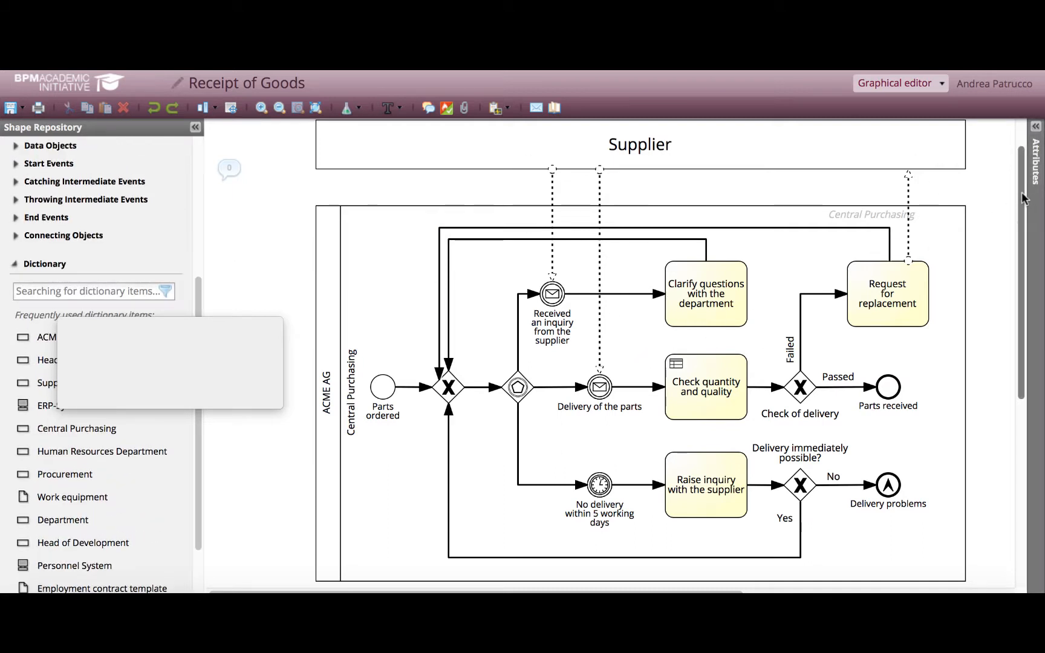
{"action": "scroll", "coordinate": [1016, 175], "scroll_direction": "up", "scroll_amount": 2}
{"action": "scroll", "coordinate": [1016, 176], "scroll_direction": "down", "scroll_amount": 4}
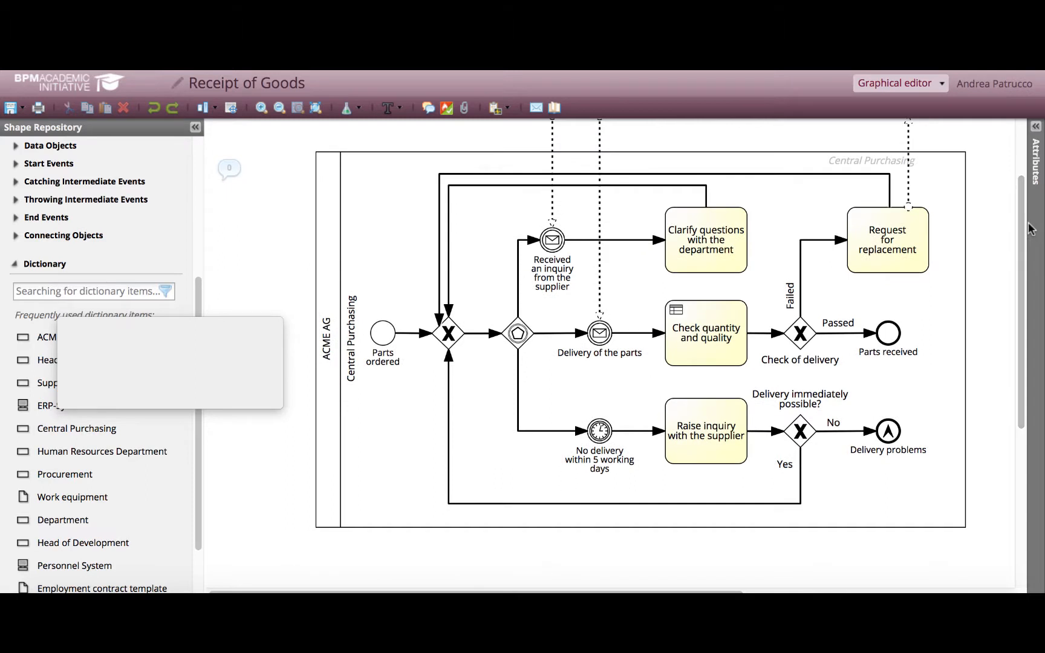
{"action": "scroll", "coordinate": [1040, 196], "scroll_direction": "up", "scroll_amount": 4}
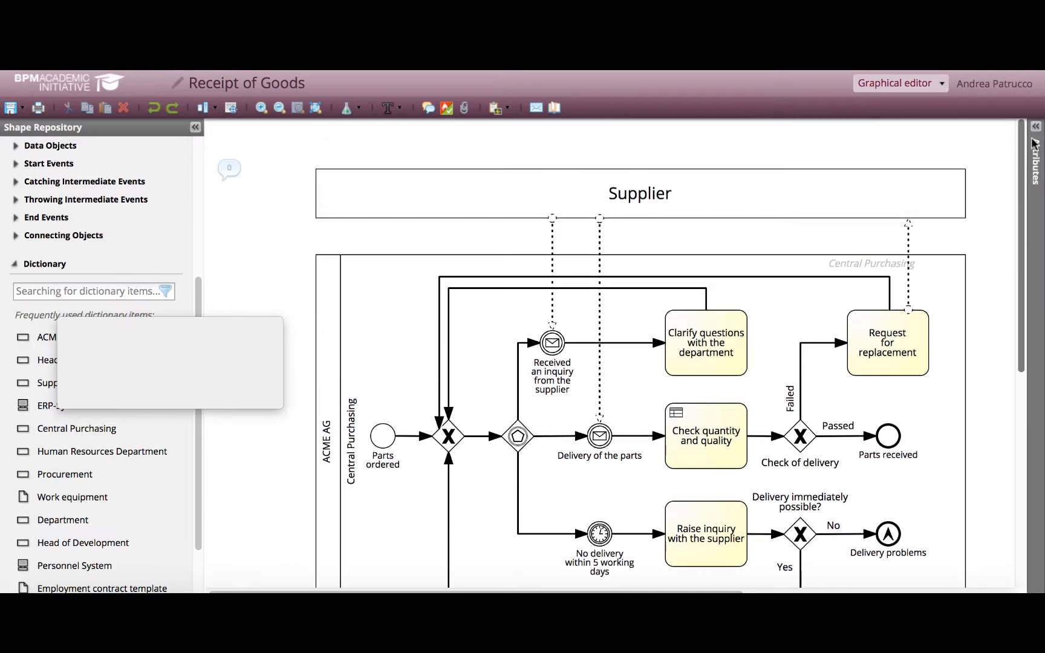
{"action": "scroll", "coordinate": [1041, 191], "scroll_direction": "down", "scroll_amount": 2}
{"action": "scroll", "coordinate": [1041, 191], "scroll_direction": "up", "scroll_amount": 2}
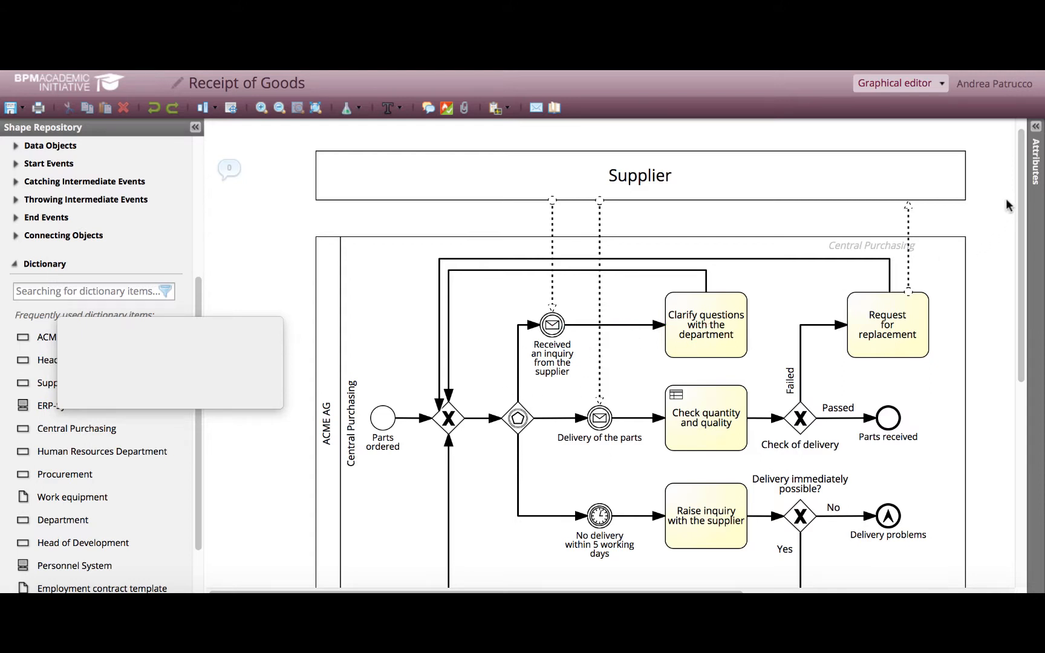
{"action": "scroll", "coordinate": [1034, 222], "scroll_direction": "down", "scroll_amount": 2}
{"action": "scroll", "coordinate": [1034, 222], "scroll_direction": "down", "scroll_amount": 1}
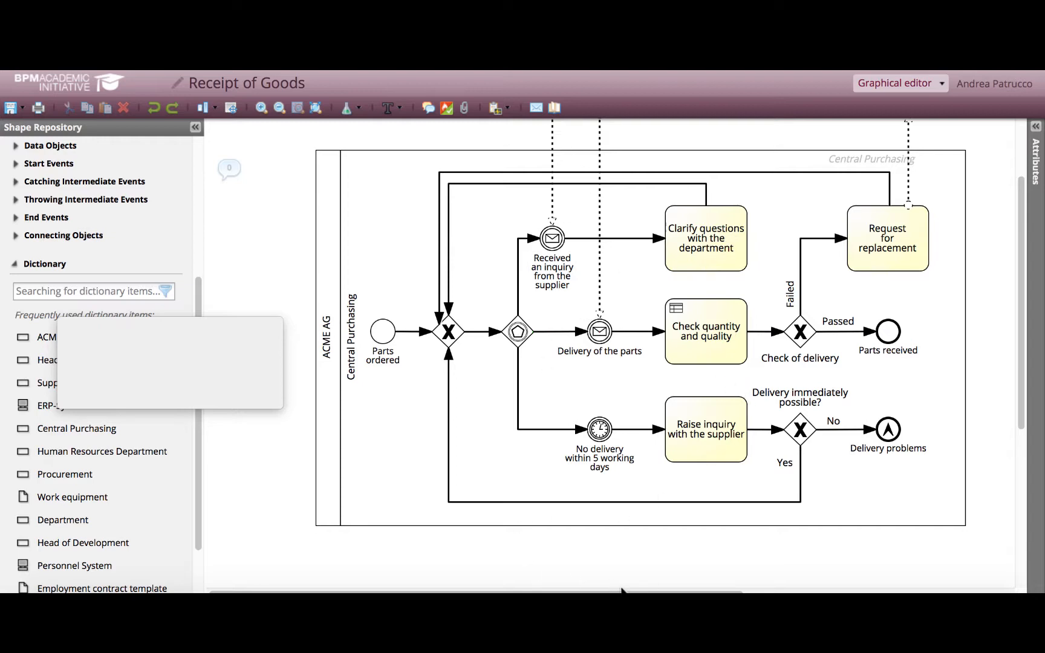
Switch to PowerPoint and show slides 6 and 7 about shared and private documents in Signavio
{"action": "left_click", "coordinate": [662, 589]}
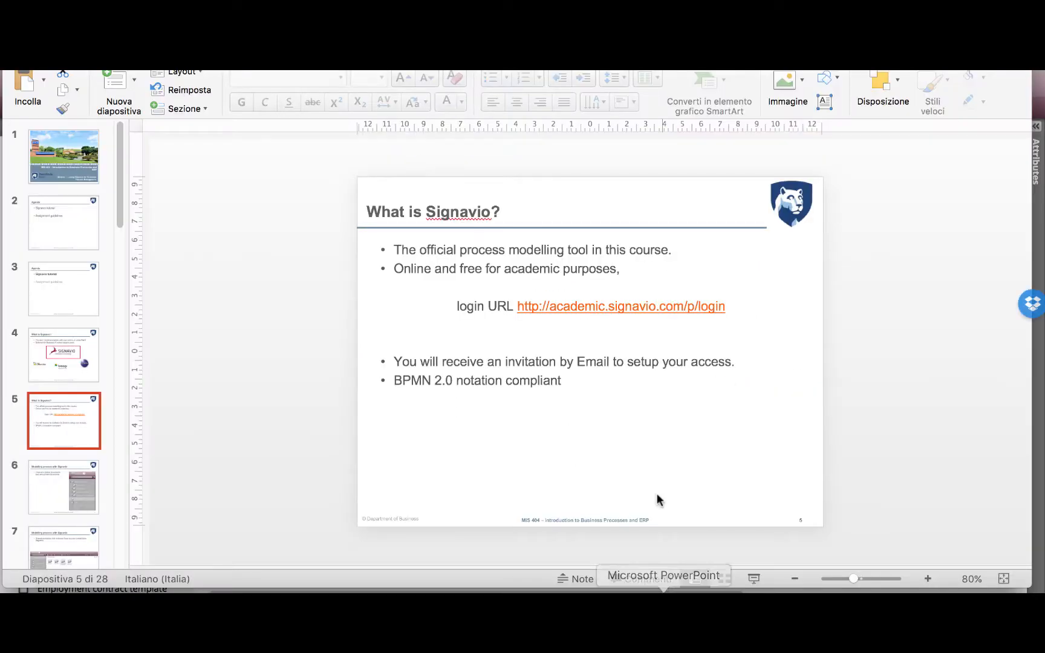
{"action": "left_click", "coordinate": [72, 480]}
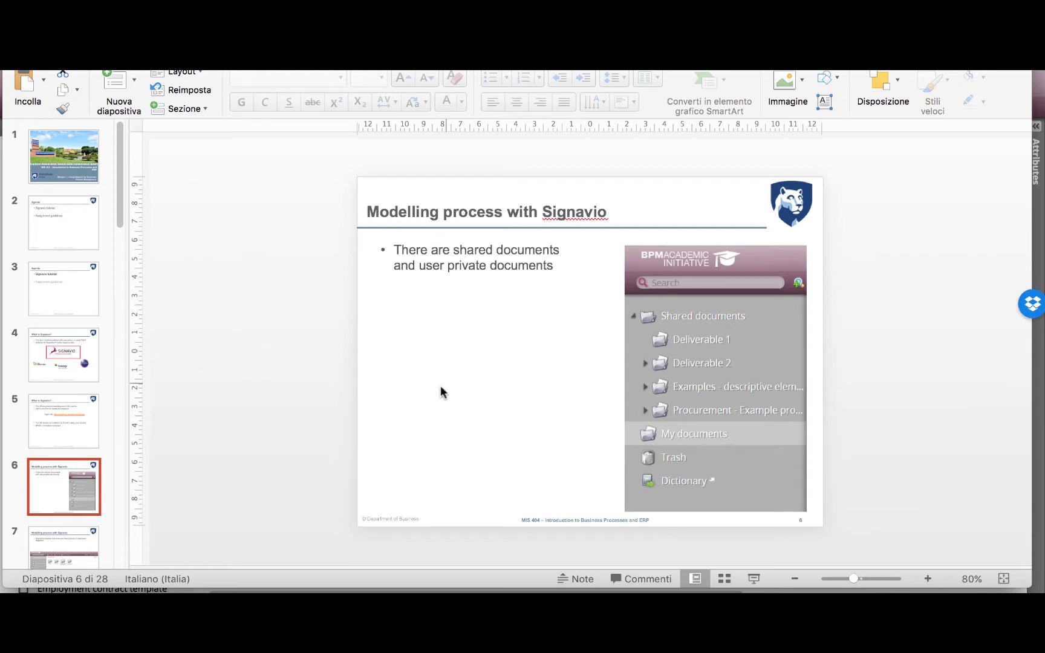
{"action": "left_click", "coordinate": [76, 548]}
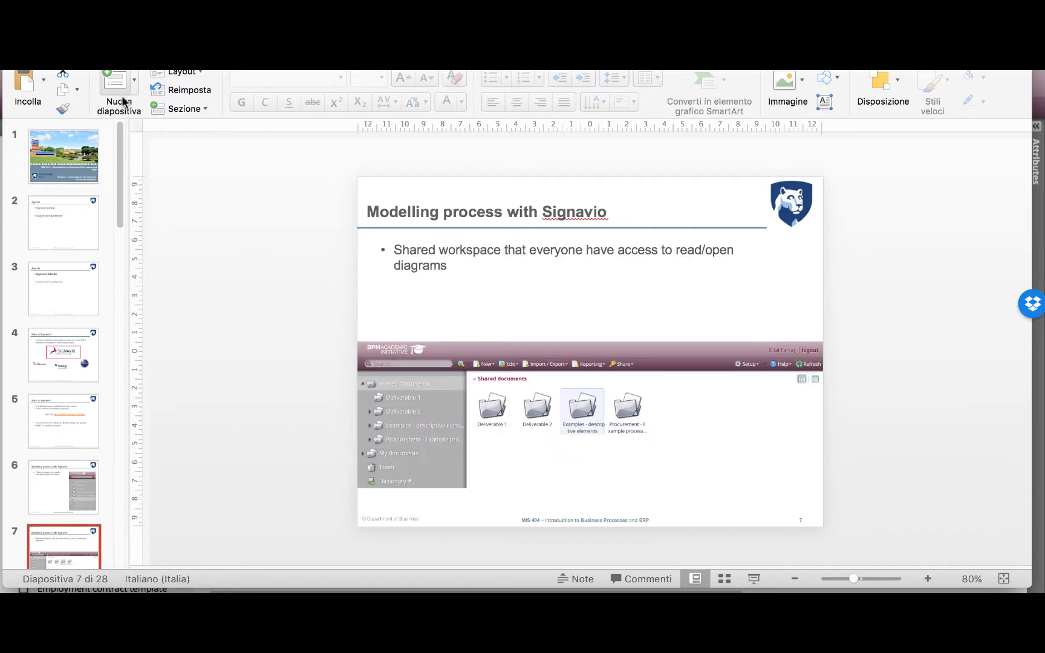
Return to the Signavio document explorer and view the Shared documents folder and the private My documents folder
{"action": "left_click", "coordinate": [27, 59]}
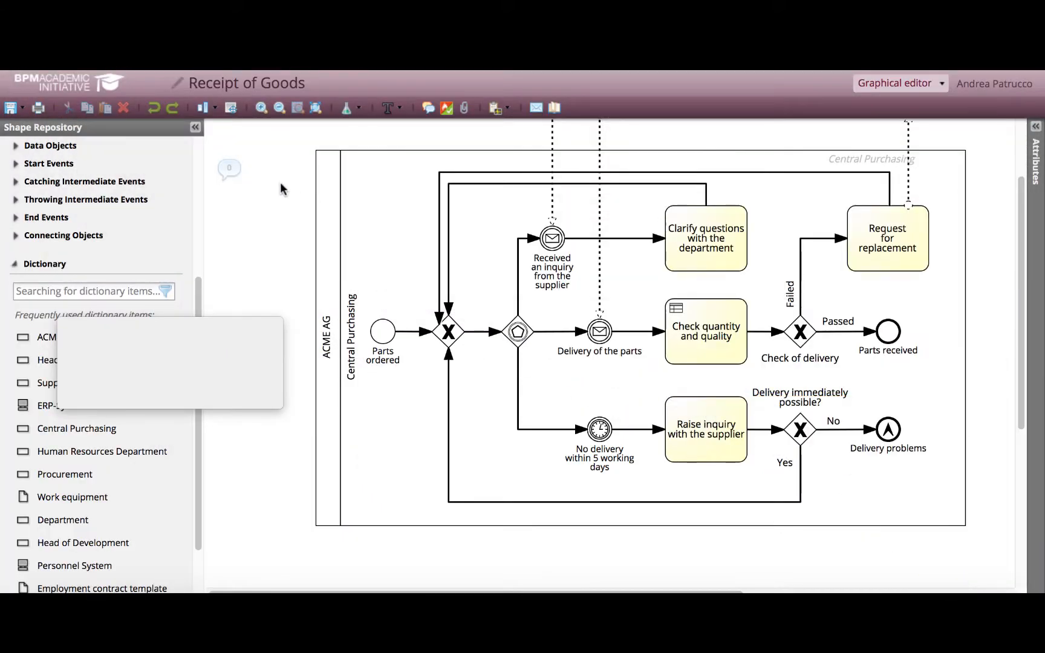
{"action": "key", "text": "ctrl+Tab"}
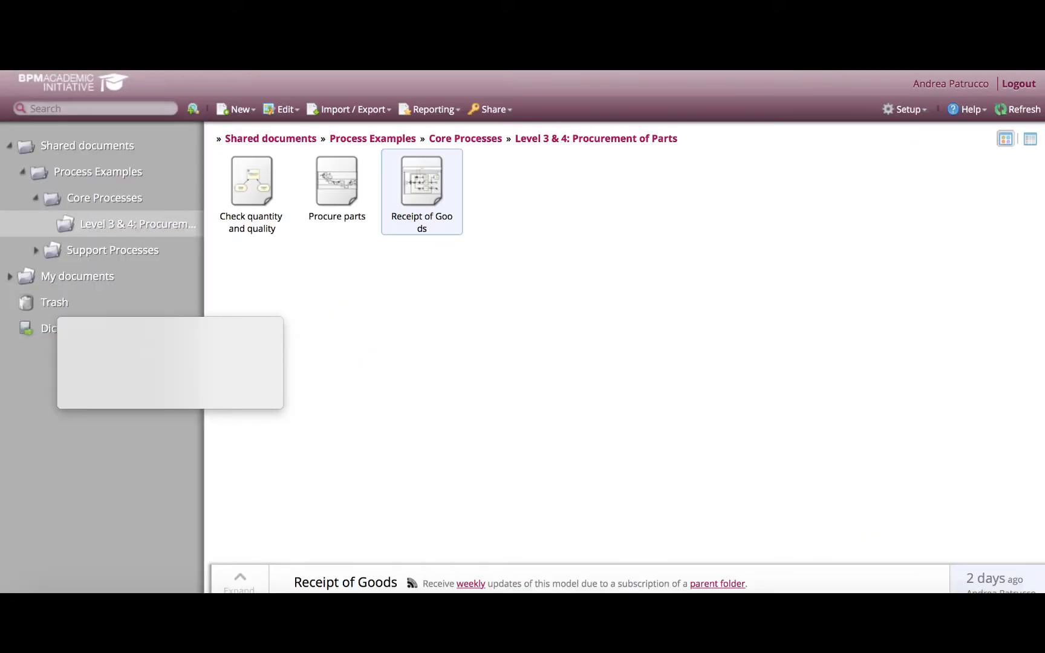
{"action": "left_click", "coordinate": [56, 146]}
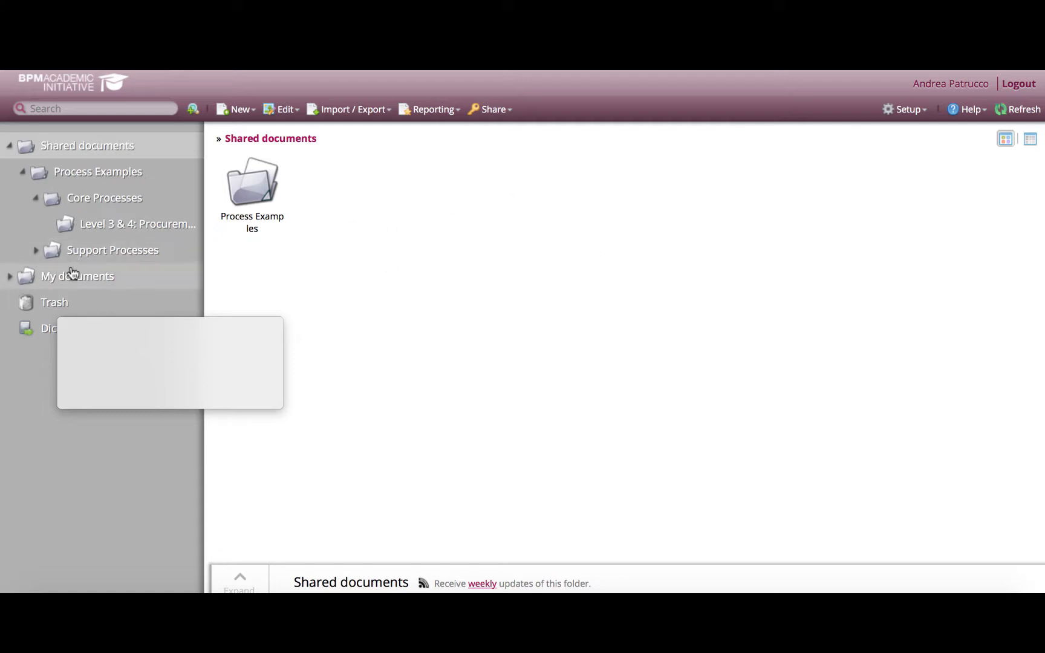
{"action": "left_click", "coordinate": [11, 277]}
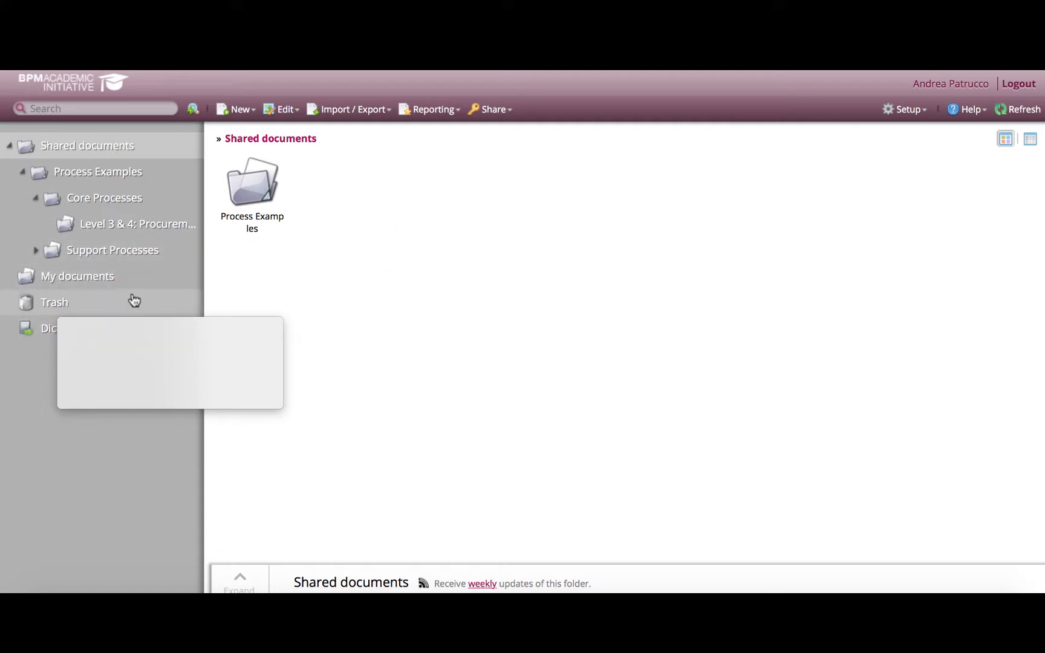
{"action": "left_click", "coordinate": [93, 276]}
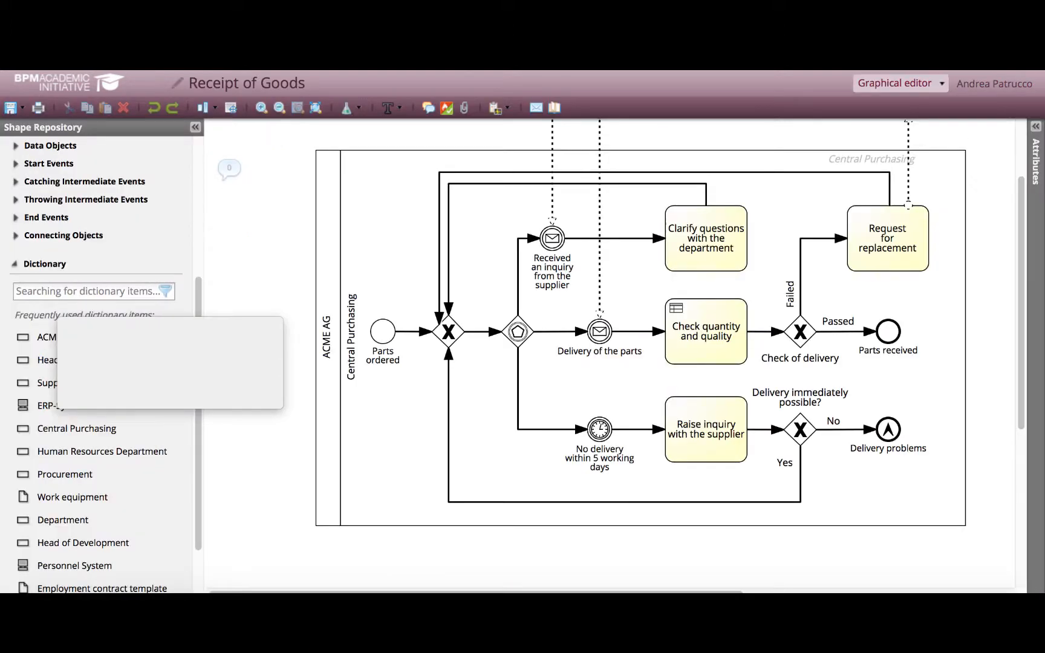
{"action": "left_click", "coordinate": [22, 108]}
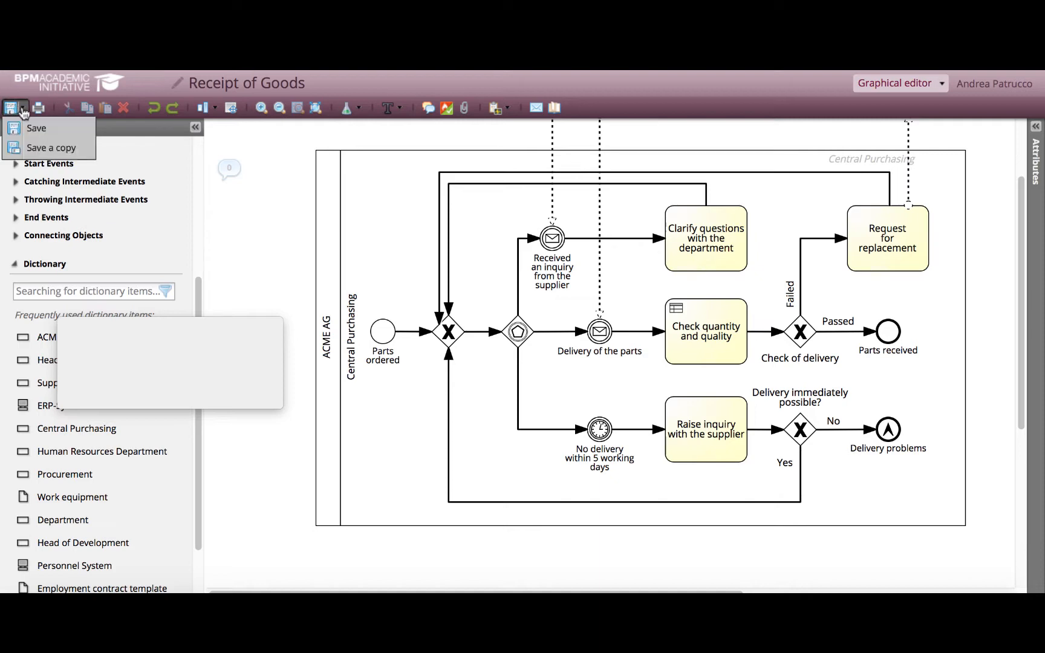
{"action": "left_click", "coordinate": [60, 147]}
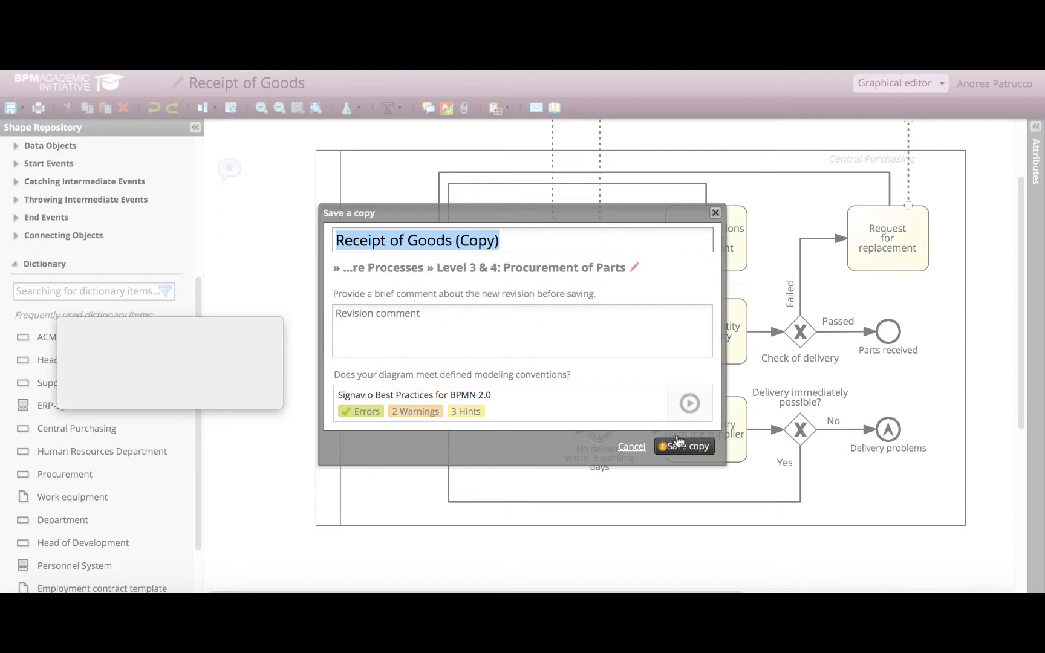
{"action": "left_click", "coordinate": [635, 448]}
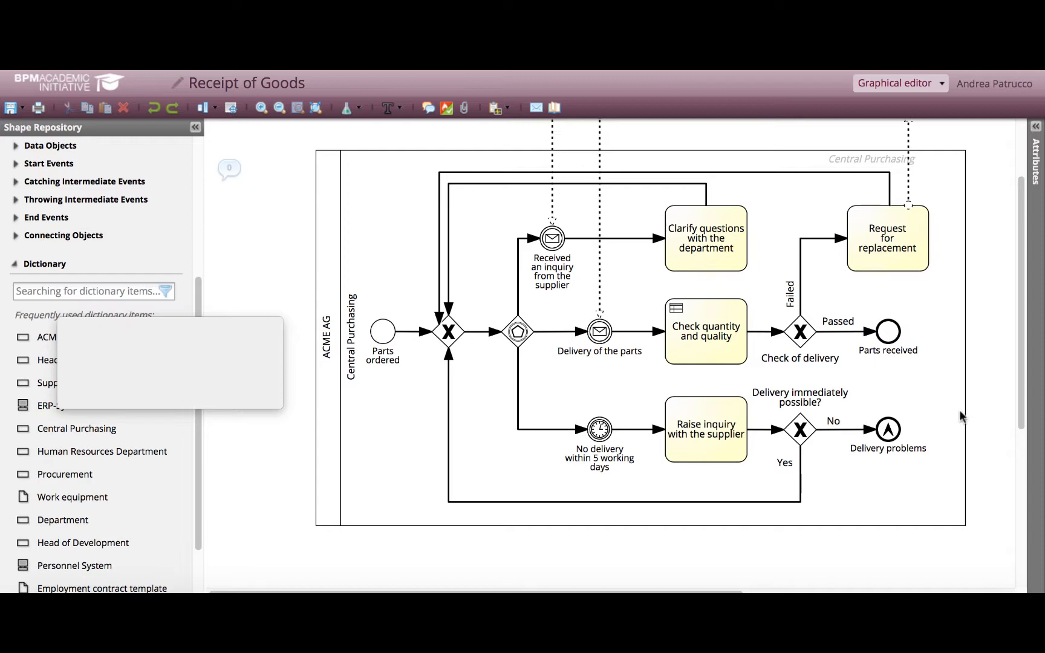
Switch to PowerPoint and show slides 8 and 9 on creating a new business process model
{"action": "left_click", "coordinate": [954, 622]}
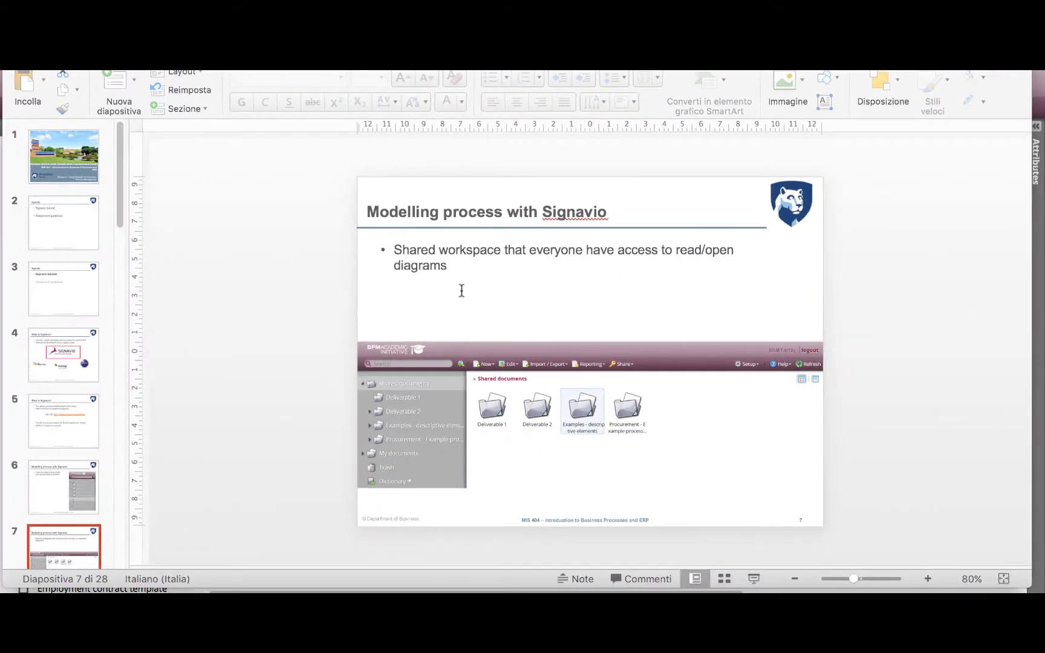
{"action": "scroll", "coordinate": [97, 357], "scroll_direction": "down", "scroll_amount": 5}
{"action": "left_click", "coordinate": [52, 414]}
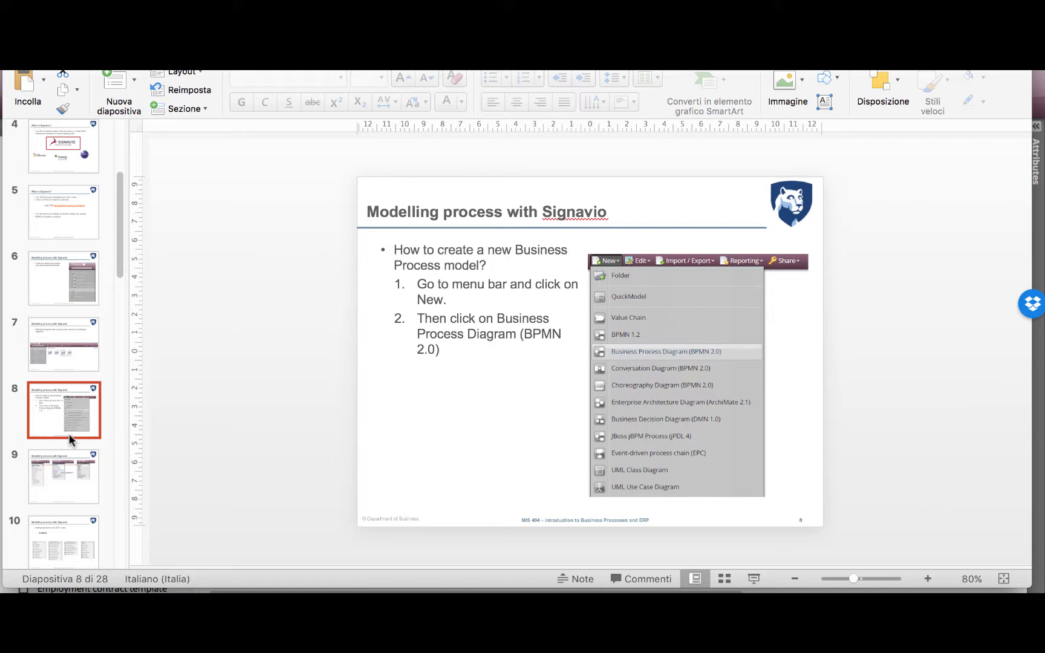
{"action": "left_click", "coordinate": [69, 473]}
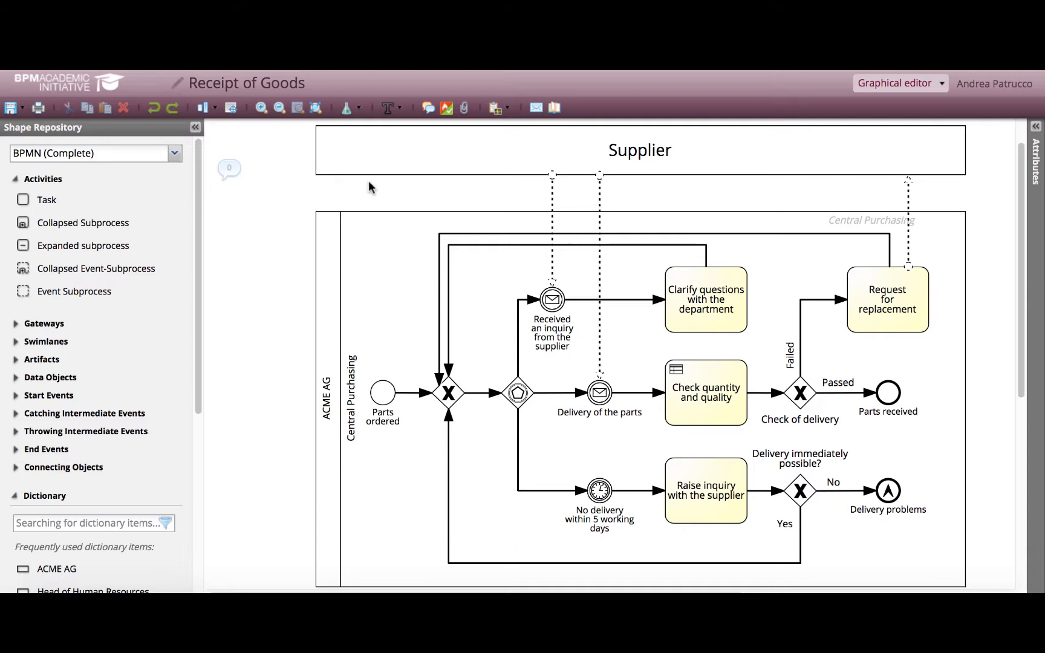
Add a task named "task 1" at the upper edge of the Central Purchasing lane, on the flow from "Clarify questions with the department"
{"action": "left_click_drag", "start_coordinate": [39, 201], "coordinate": [497, 246]}
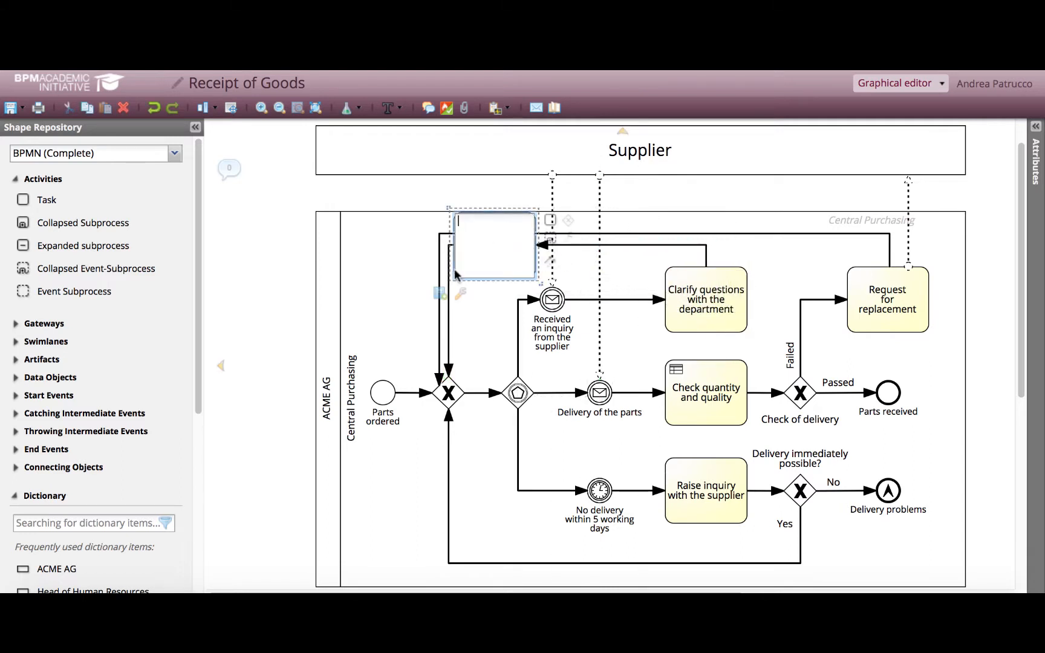
{"action": "mouse_move", "coordinate": [570, 246]}
{"action": "type", "text": "tas"}
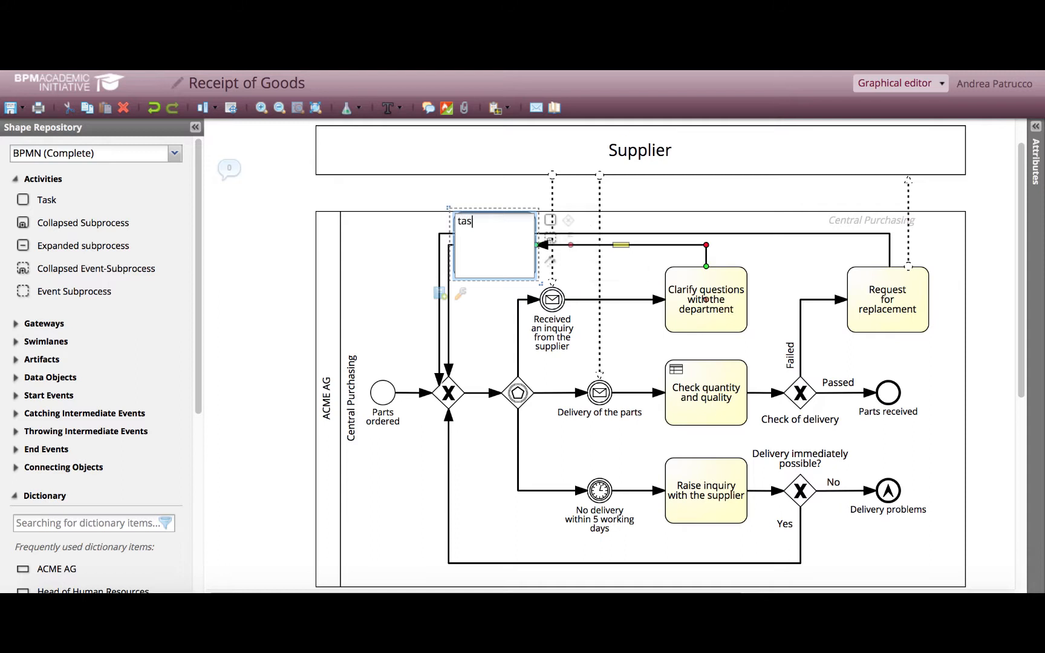
{"action": "type", "text": "k 1"}
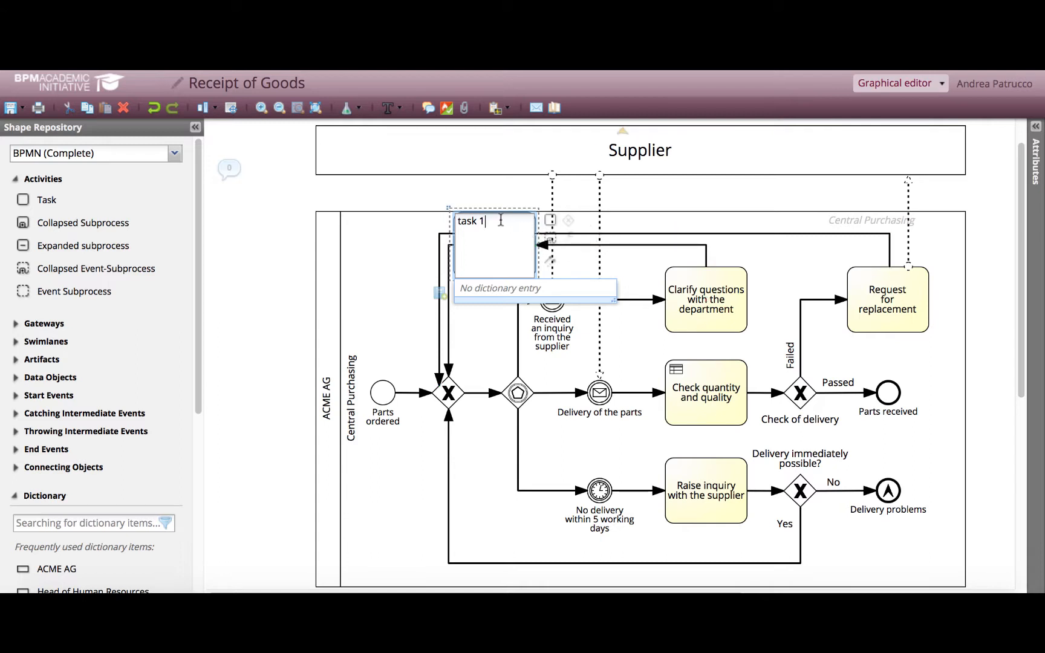
{"action": "left_click", "coordinate": [706, 254]}
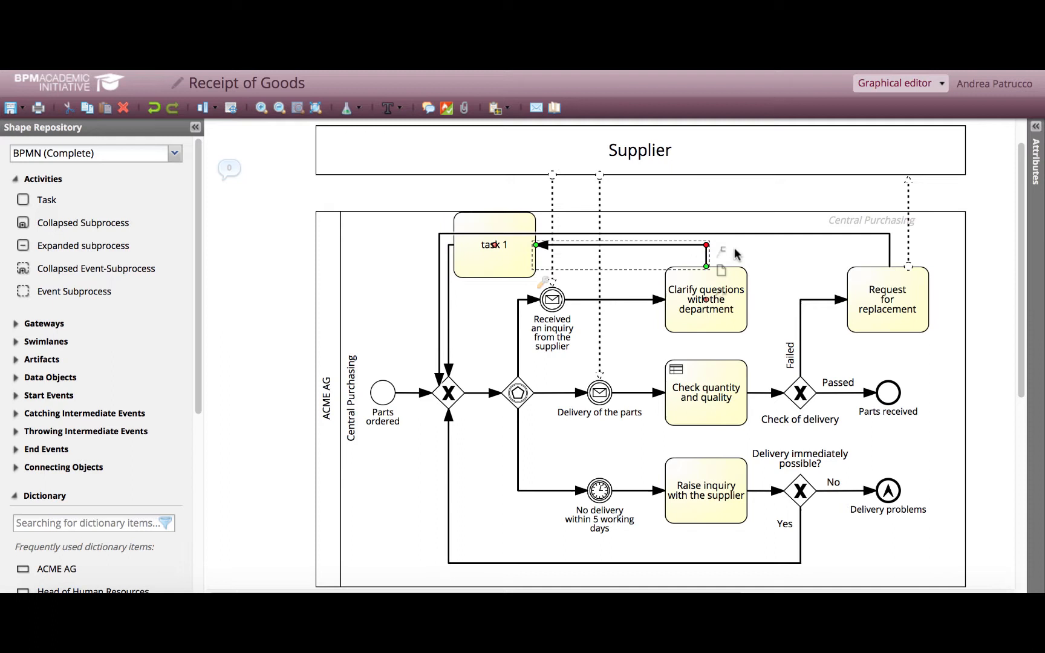
{"action": "left_click", "coordinate": [487, 248]}
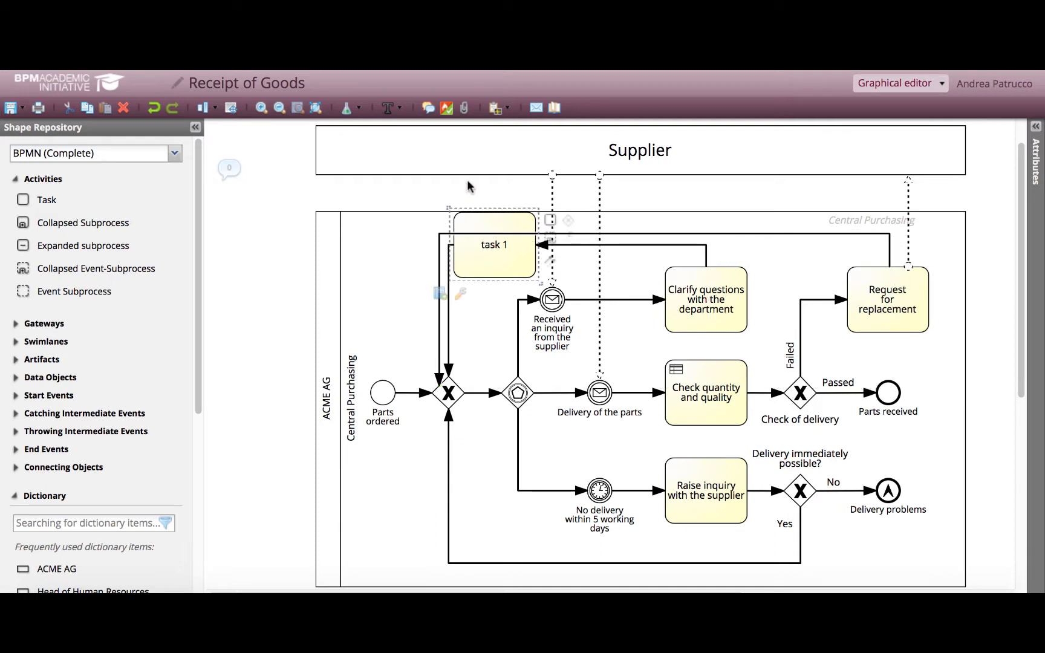
Undo the naming and insertion of task 1 in the Receipt of Goods diagram
{"action": "left_click", "coordinate": [155, 109]}
{"action": "left_click", "coordinate": [155, 108]}
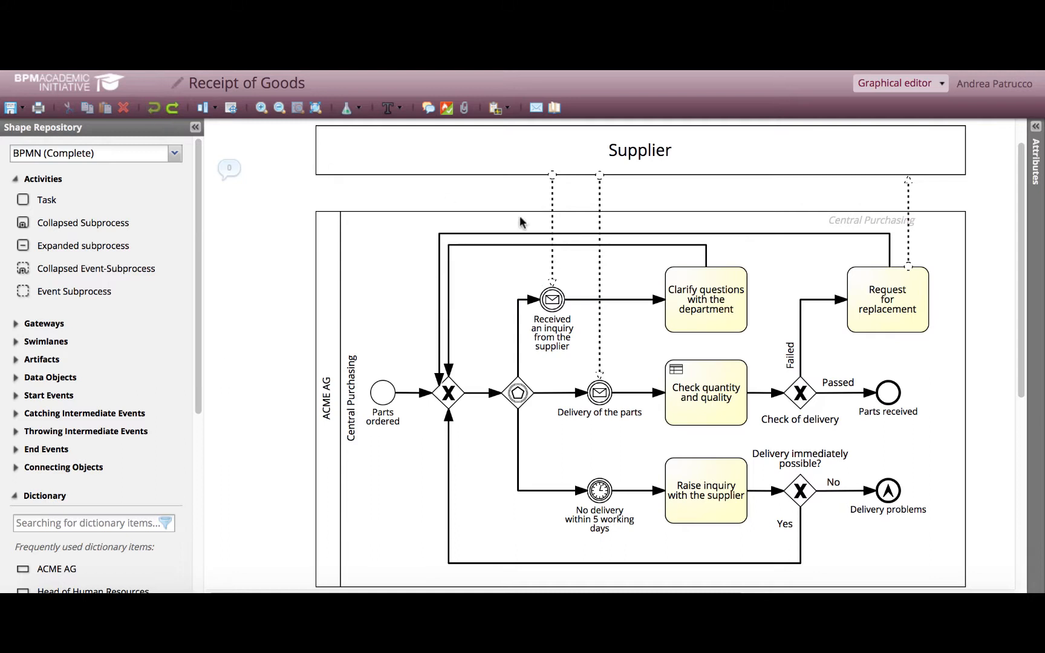
{"action": "left_click", "coordinate": [470, 245]}
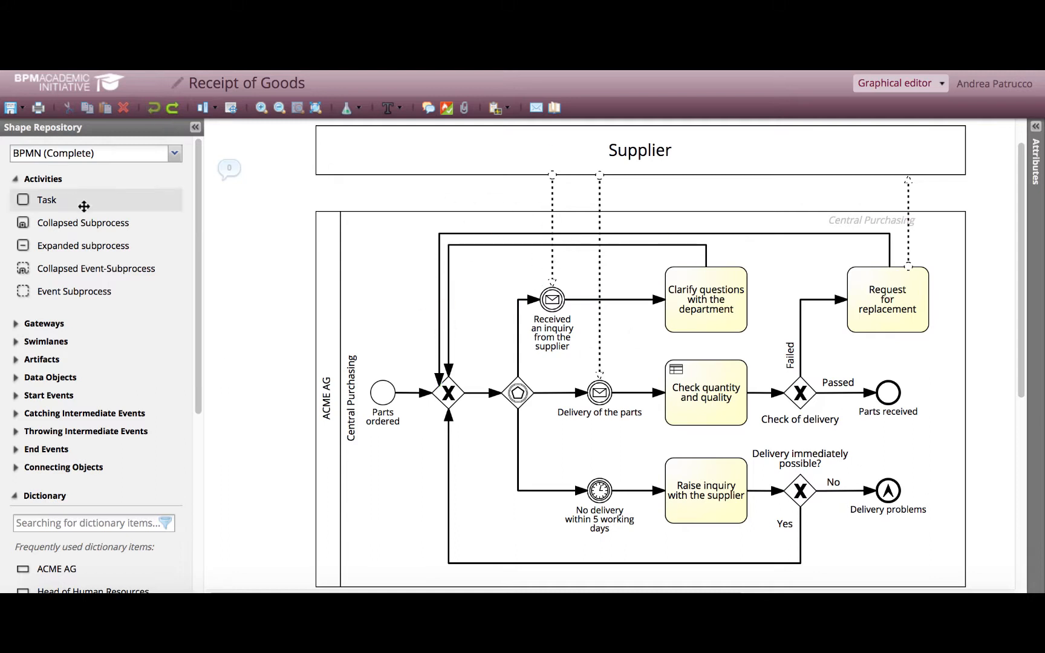
{"action": "left_click_drag", "start_coordinate": [196, 179], "coordinate": [256, 171]}
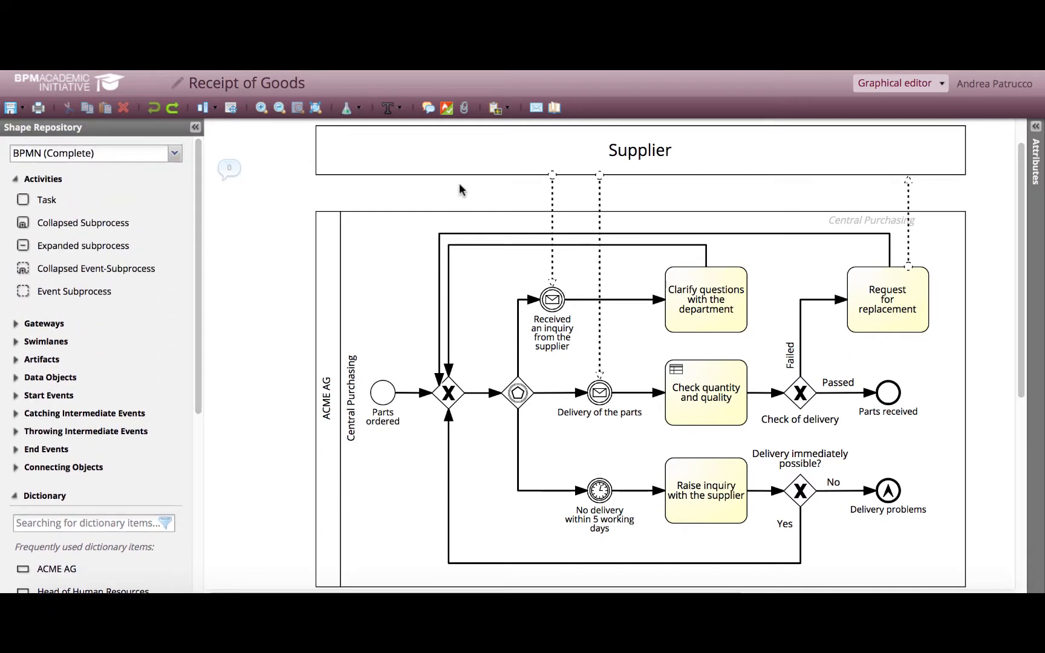
Expand the Gateways group in the shape repository to view the available gateway types
{"action": "left_click", "coordinate": [603, 233]}
{"action": "left_click", "coordinate": [616, 241]}
{"action": "left_click", "coordinate": [15, 324]}
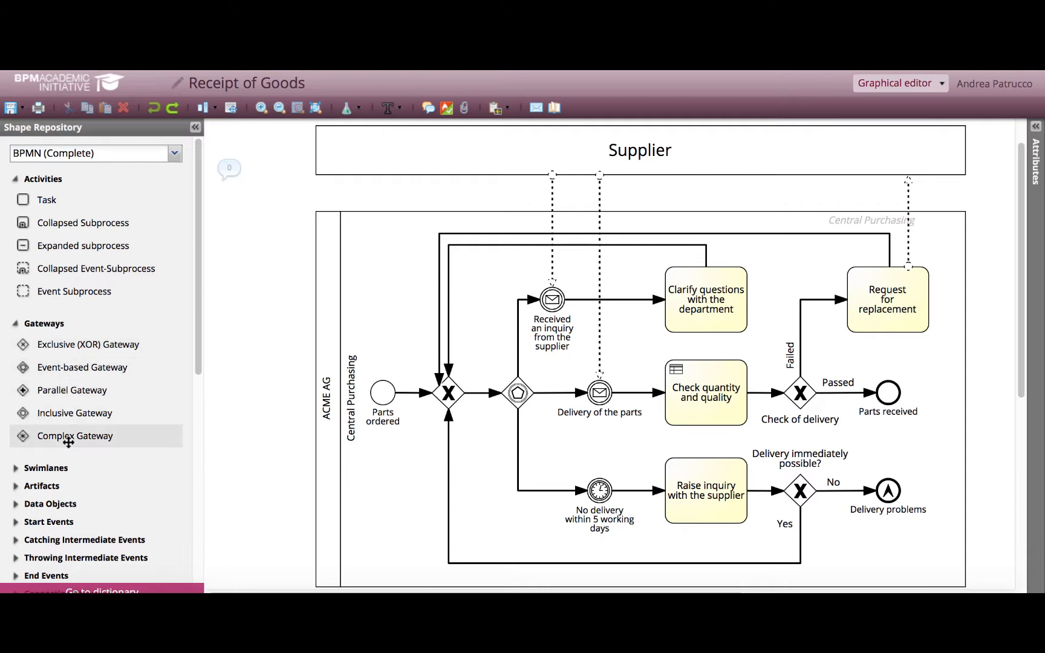
Insert an exclusive (XOR) gateway before "Clarify questions with the department" and an inclusive gateway on the "Yes" return flow
{"action": "mouse_move", "coordinate": [68, 441]}
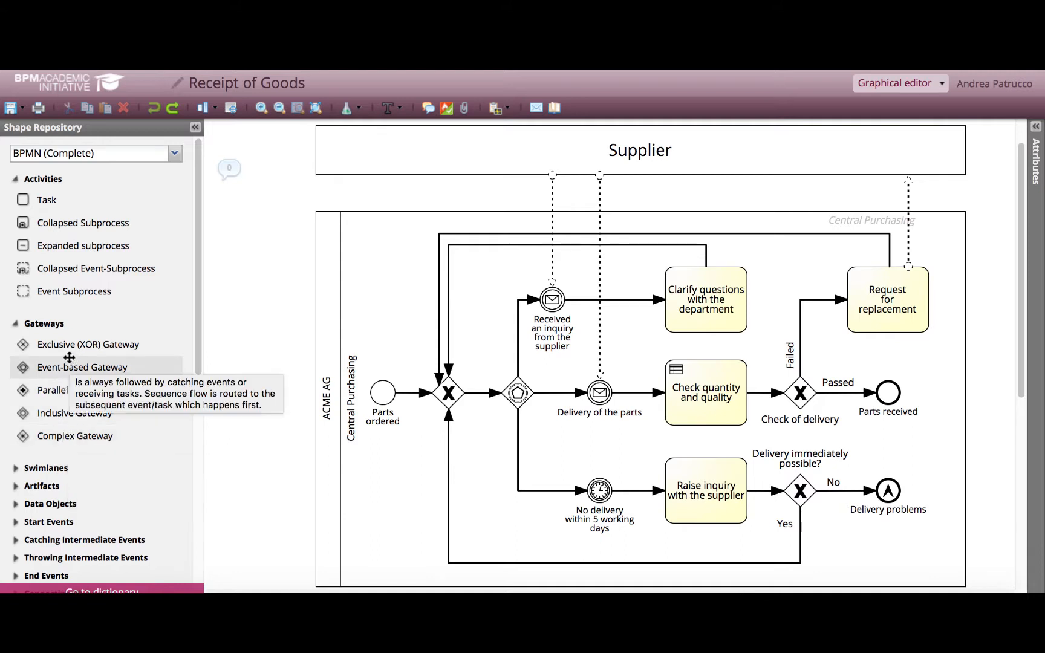
{"action": "mouse_move", "coordinate": [68, 349]}
{"action": "left_click_drag", "start_coordinate": [69, 346], "coordinate": [614, 294]}
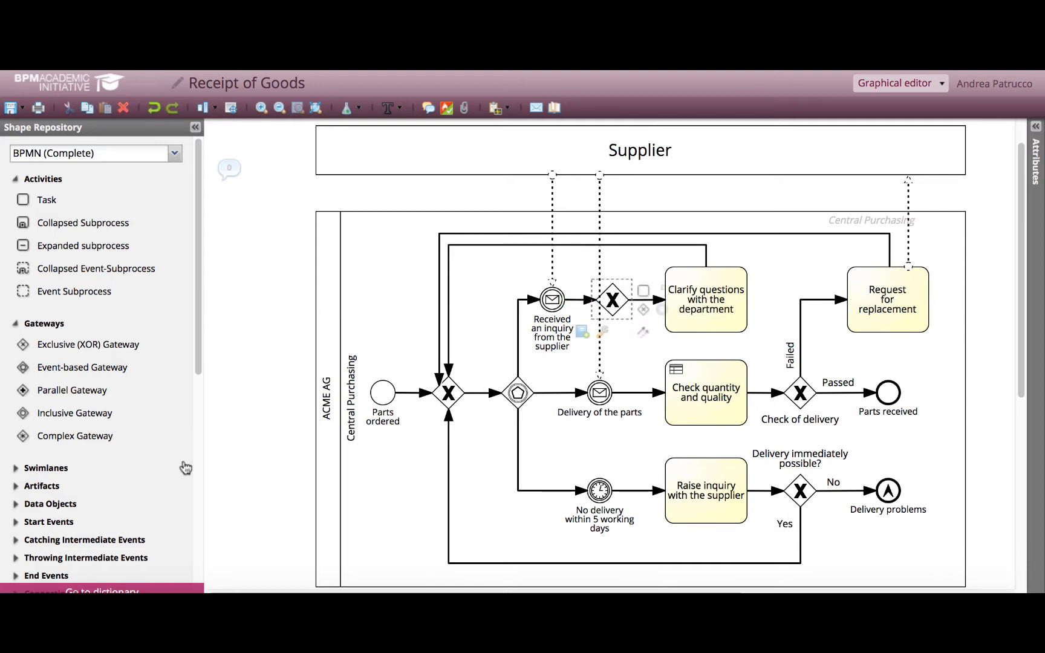
{"action": "left_click_drag", "start_coordinate": [55, 410], "coordinate": [636, 561]}
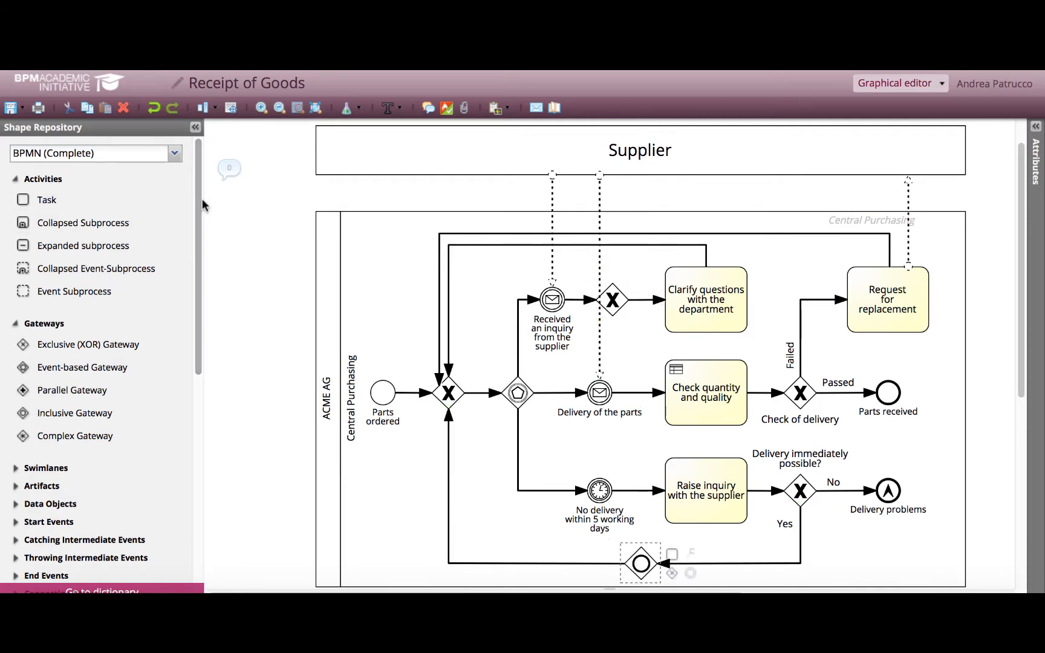
Expand the Swimlanes, Artifacts and Data Objects groups in the shape repository to view their elements
{"action": "left_click_drag", "start_coordinate": [198, 198], "coordinate": [222, 309]}
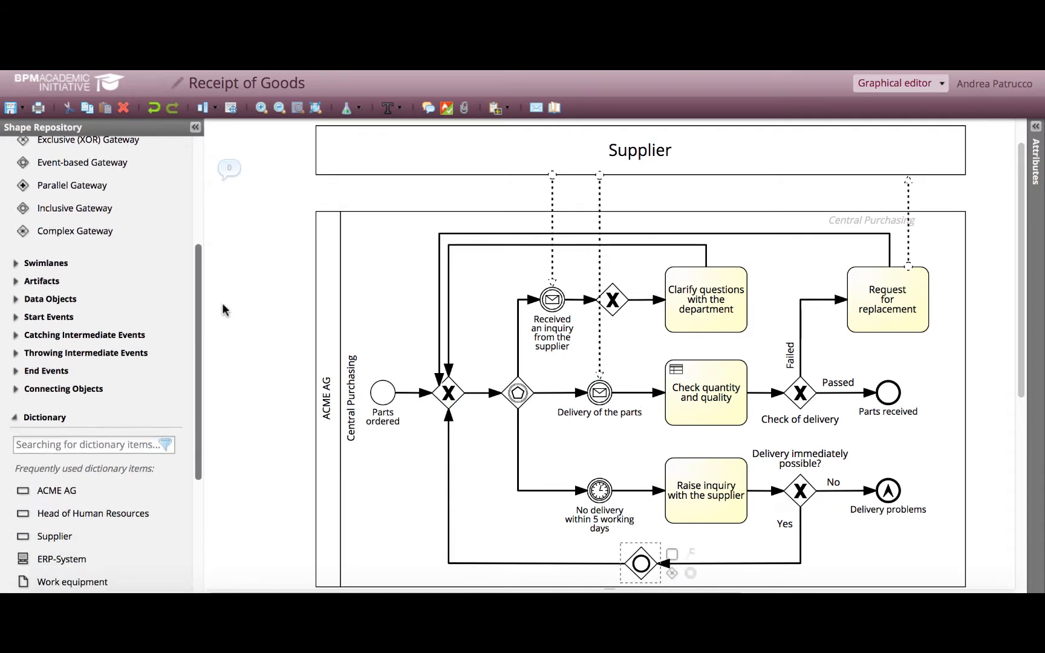
{"action": "left_click", "coordinate": [16, 264]}
{"action": "left_click", "coordinate": [15, 361]}
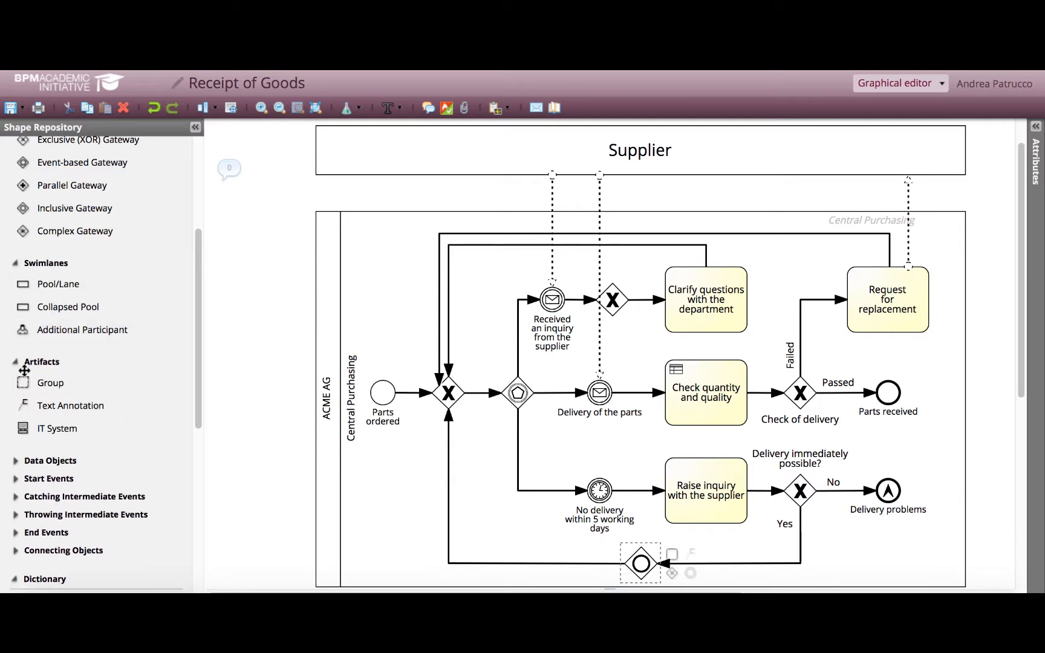
{"action": "left_click", "coordinate": [17, 461]}
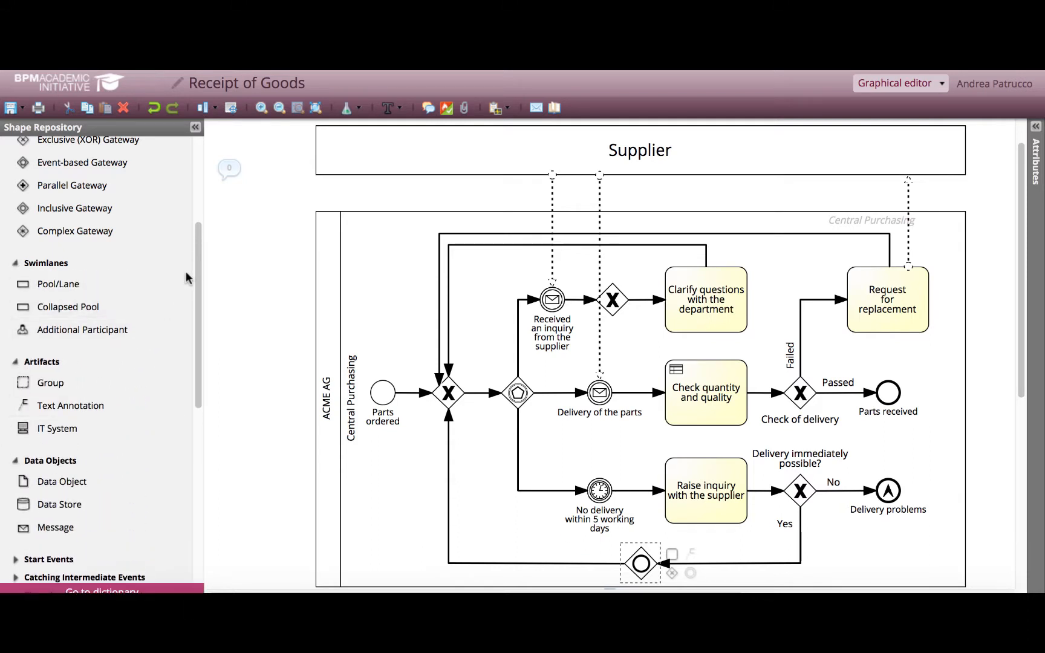
Expand the Start Events, Catching Intermediate Events and Throwing Intermediate Events groups to view the available event types
{"action": "left_click_drag", "start_coordinate": [196, 277], "coordinate": [205, 369]}
{"action": "left_click", "coordinate": [15, 298]}
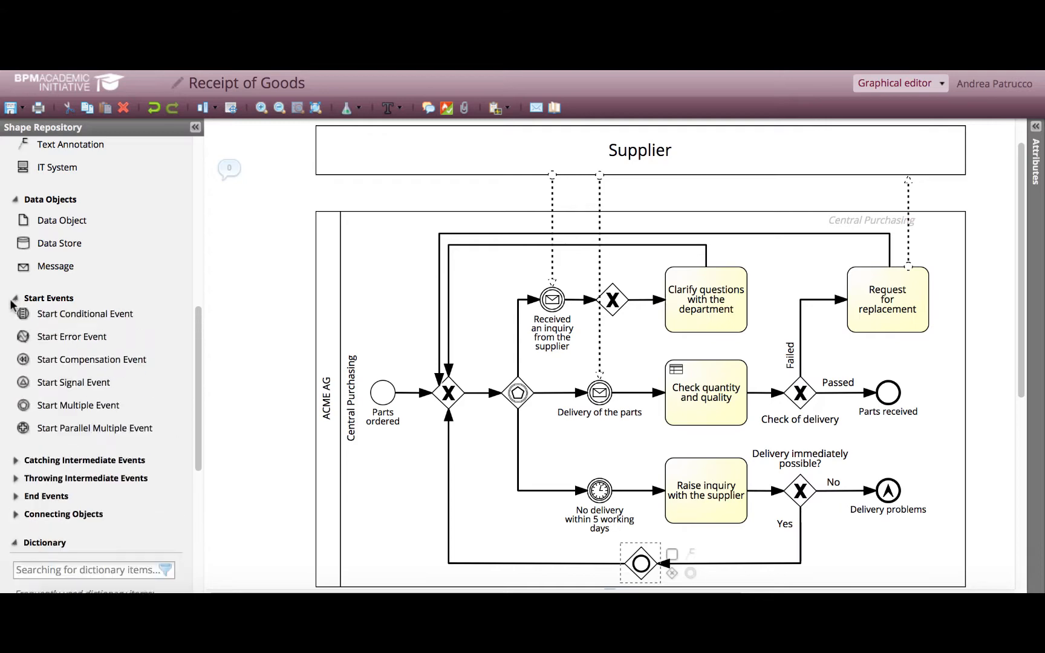
{"action": "scroll", "coordinate": [88, 318], "scroll_direction": "down", "scroll_amount": 6}
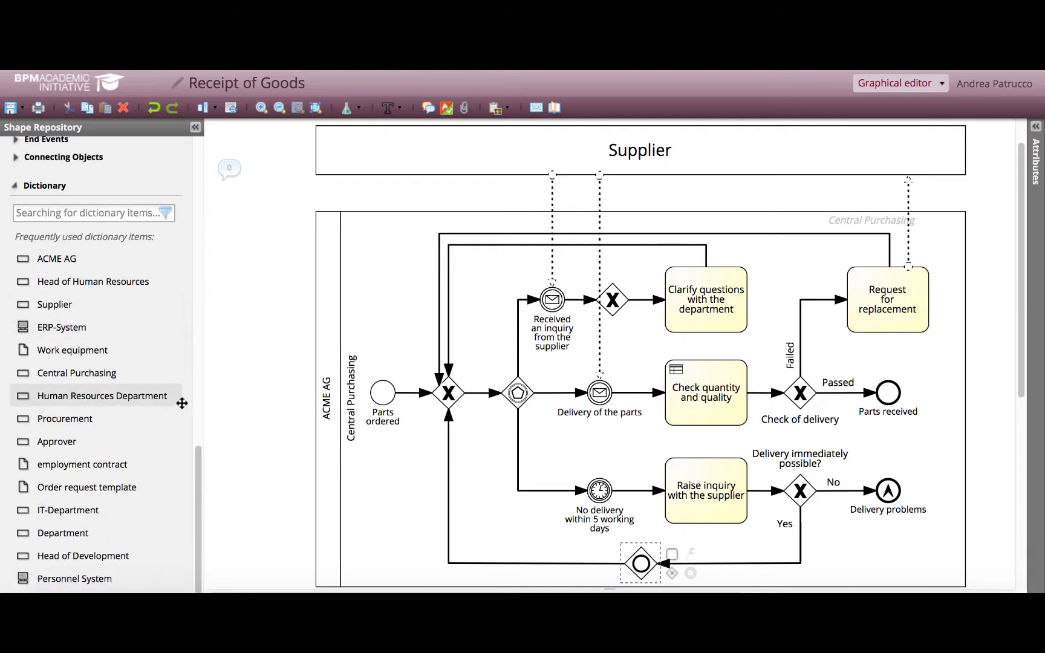
{"action": "scroll", "coordinate": [176, 393], "scroll_direction": "up", "scroll_amount": 5}
{"action": "left_click", "coordinate": [15, 265]}
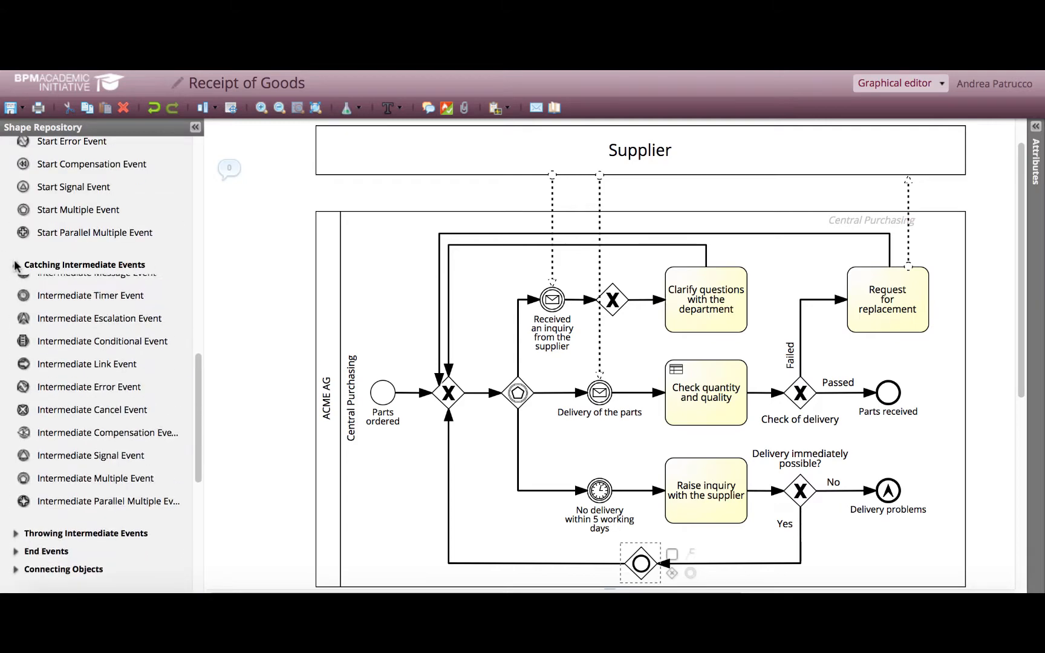
{"action": "scroll", "coordinate": [100, 547], "scroll_direction": "down", "scroll_amount": 1}
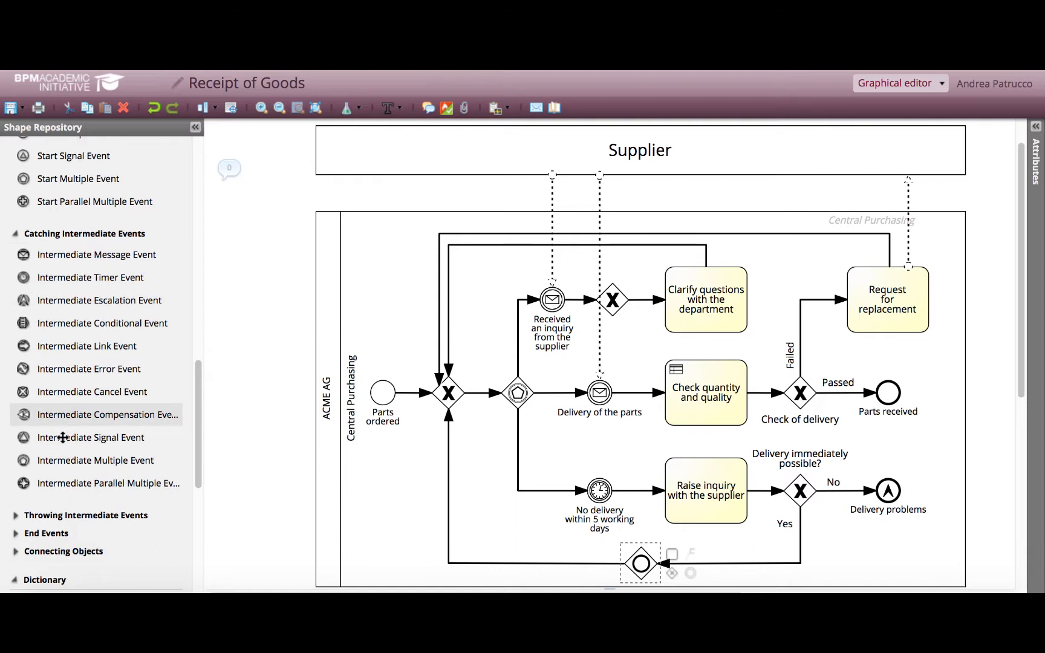
{"action": "left_click", "coordinate": [17, 515]}
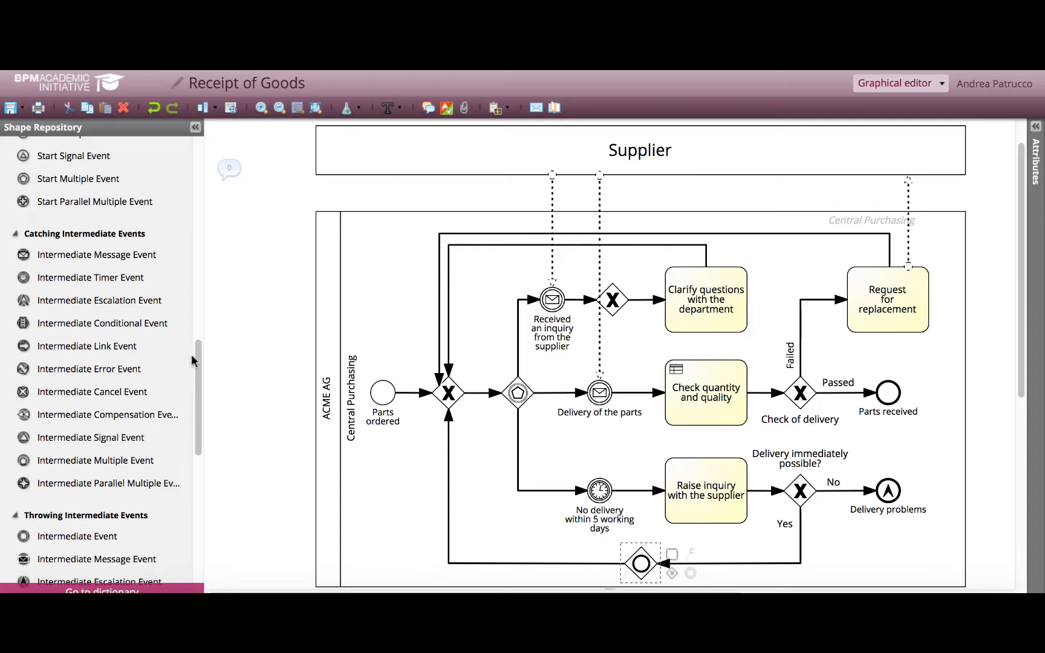
{"action": "left_click_drag", "start_coordinate": [197, 357], "coordinate": [247, 520]}
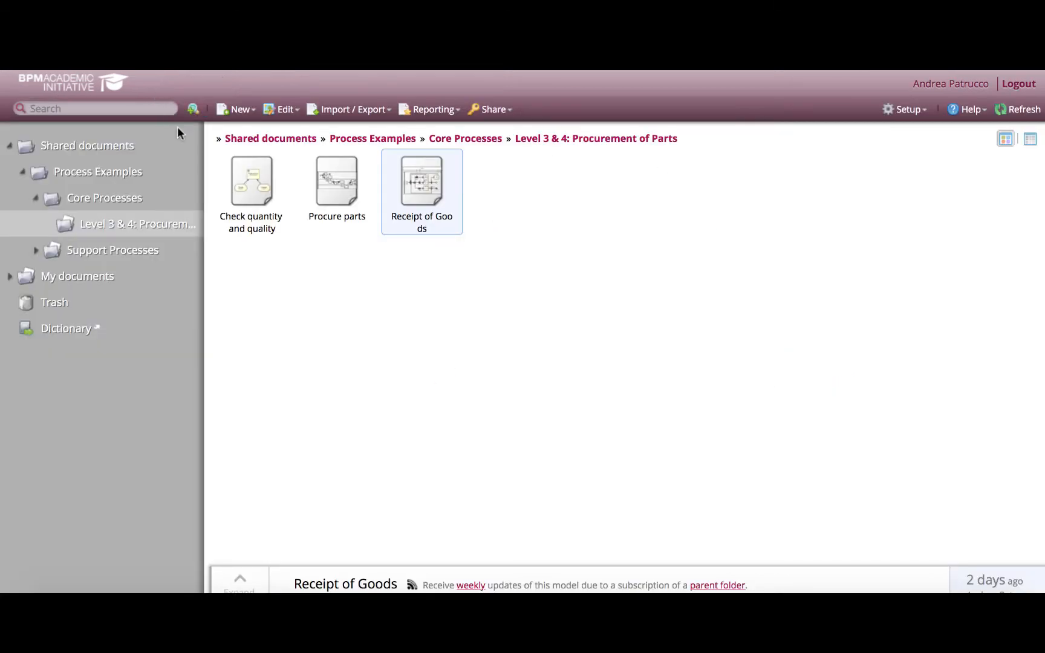
Create a new Business Process Diagram (BPMN 2.0) from the document explorer
{"action": "left_click", "coordinate": [239, 111]}
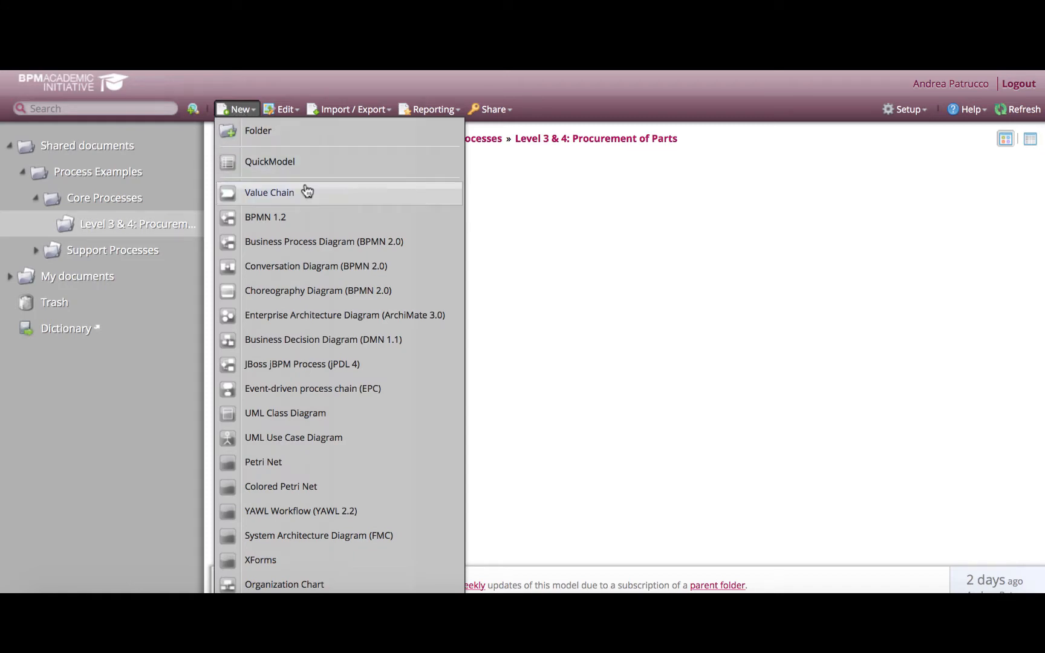
{"action": "left_click", "coordinate": [351, 109]}
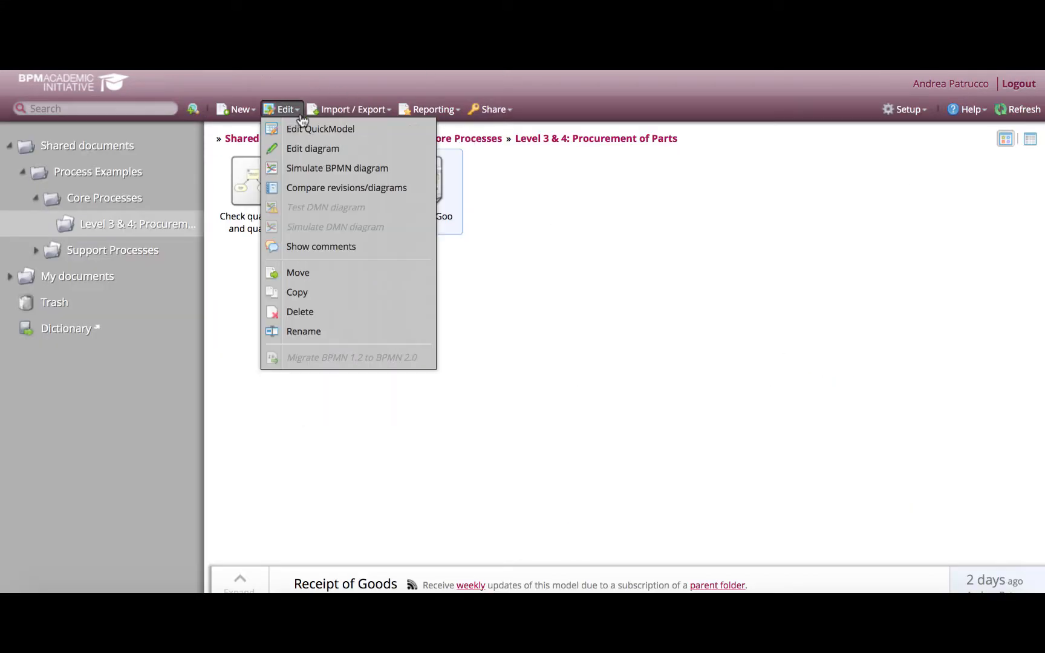
{"action": "mouse_move", "coordinate": [255, 117]}
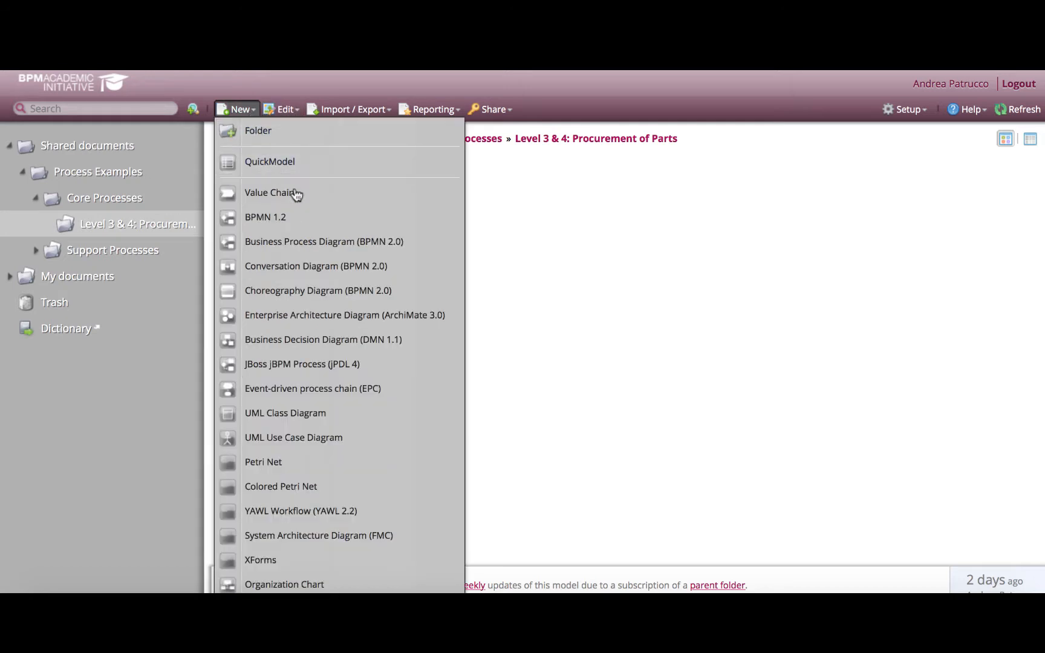
{"action": "left_click", "coordinate": [311, 242]}
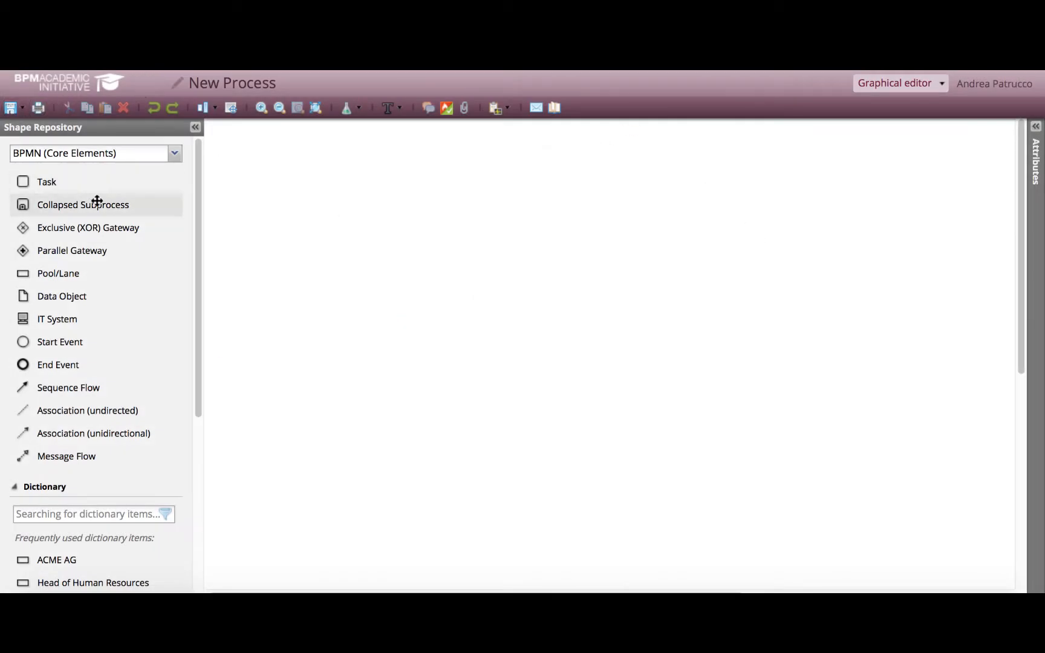
Place an unnamed task on the empty canvas and add a horizontal sequence flow leading out of it
{"action": "left_click_drag", "start_coordinate": [52, 185], "coordinate": [436, 289]}
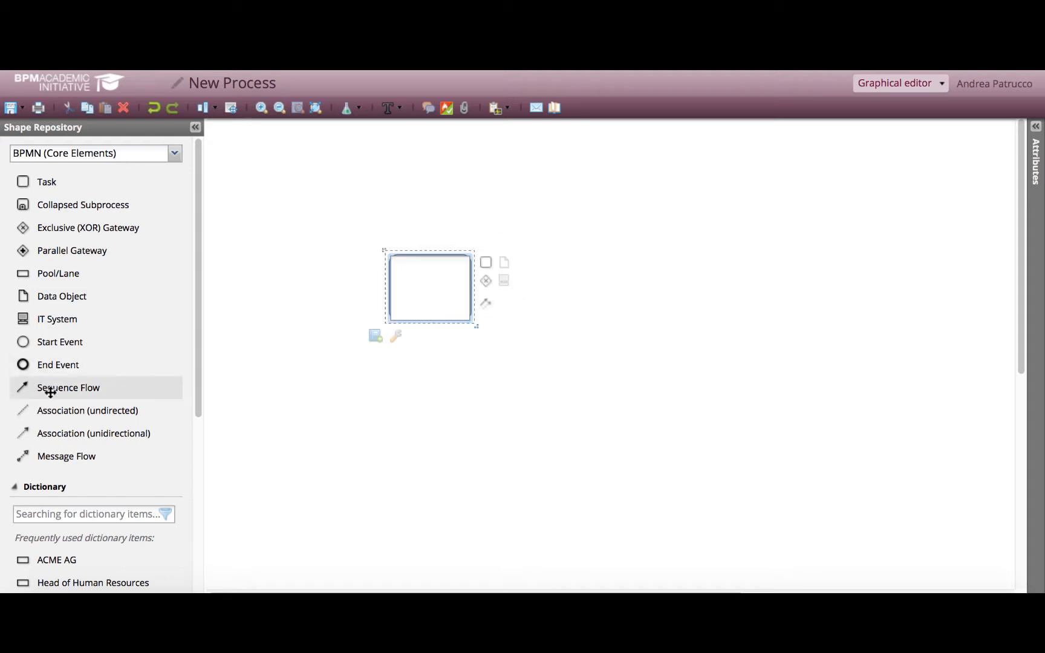
{"action": "left_click_drag", "start_coordinate": [61, 393], "coordinate": [550, 296]}
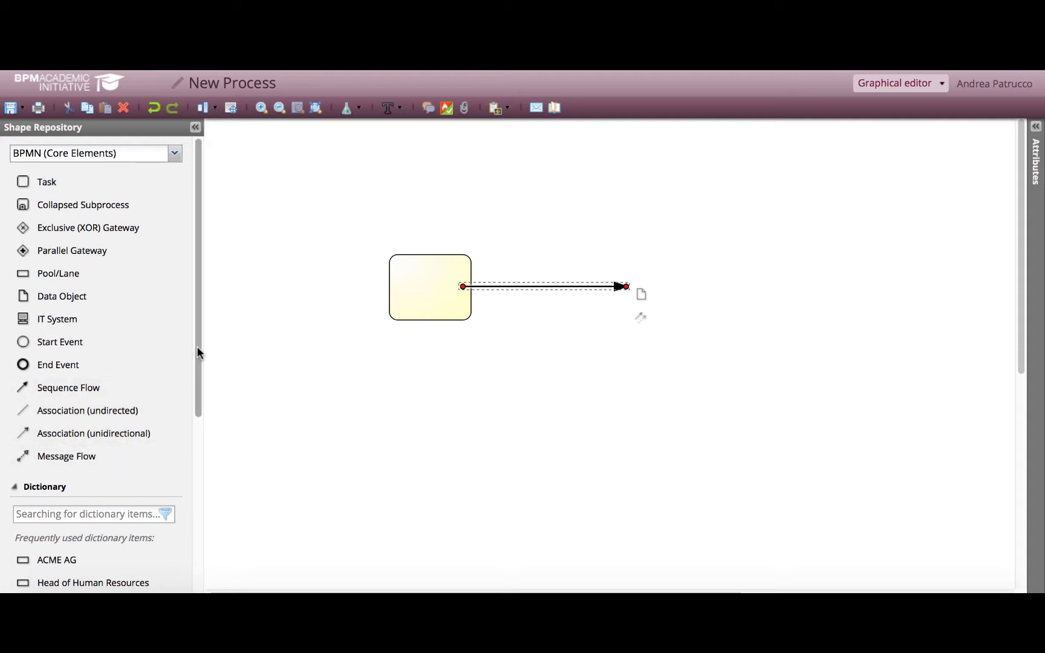
{"action": "left_click_drag", "start_coordinate": [196, 347], "coordinate": [210, 392]}
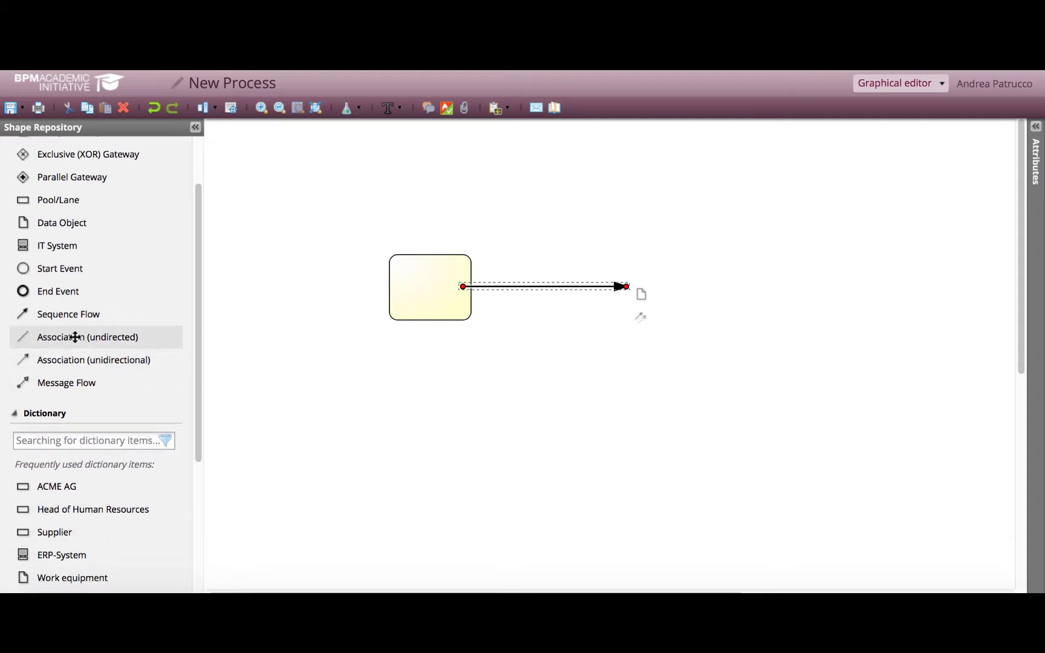
{"action": "left_click_drag", "start_coordinate": [196, 237], "coordinate": [173, 158]}
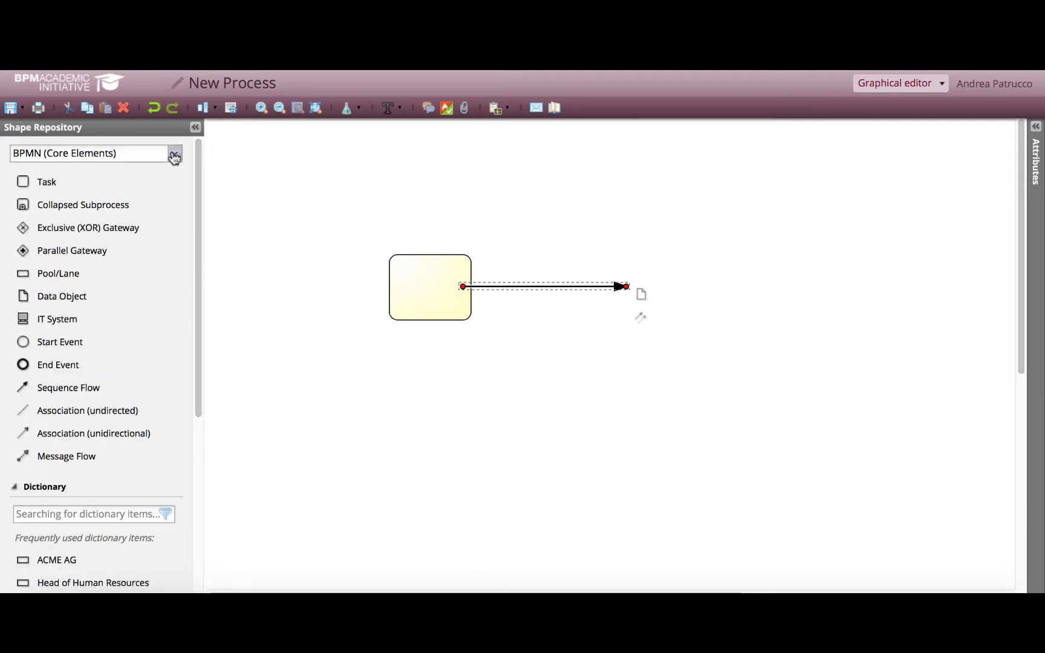
Switch the shape repository to BPMN (Descriptive Elements) and place an exclusive (XOR) gateway at the end of the sequence flow
{"action": "left_click", "coordinate": [175, 157]}
{"action": "left_click", "coordinate": [149, 197]}
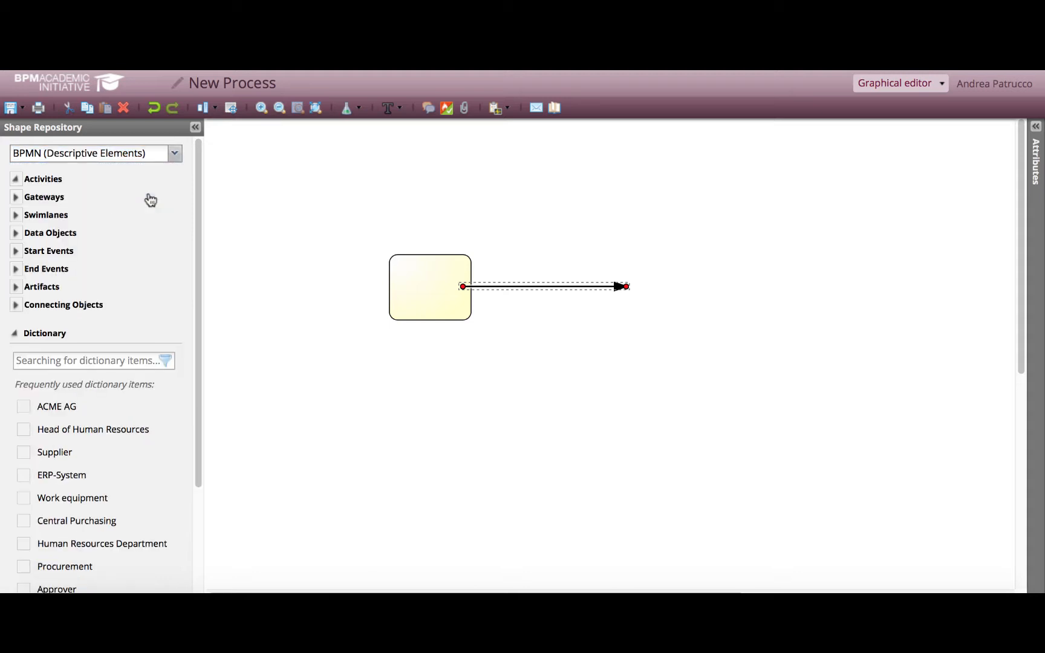
{"action": "left_click", "coordinate": [15, 278]}
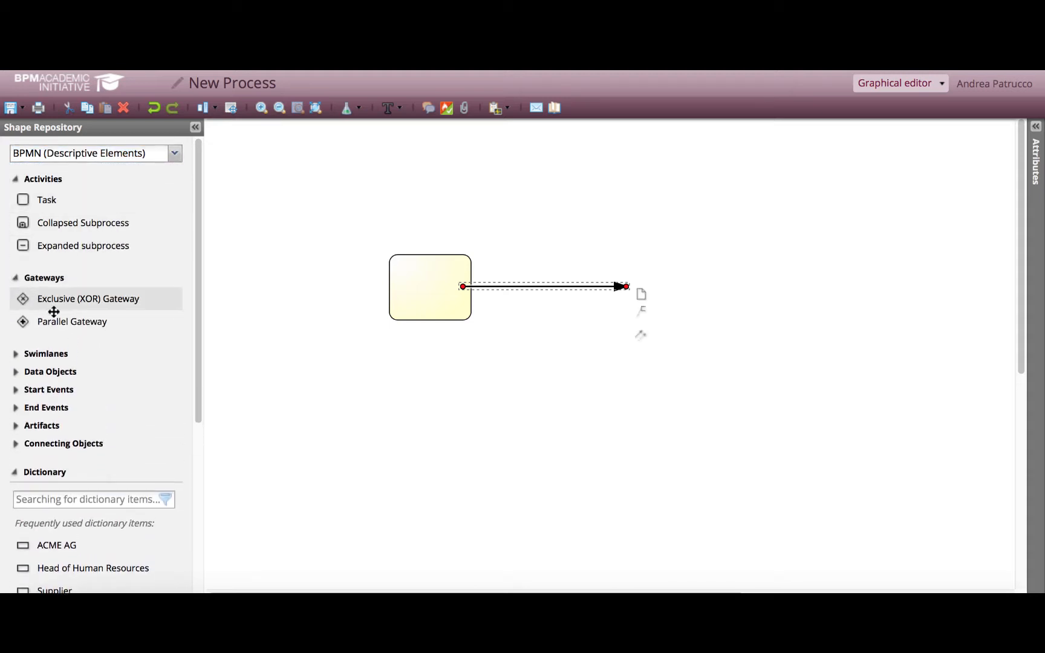
{"action": "left_click_drag", "start_coordinate": [75, 298], "coordinate": [648, 274]}
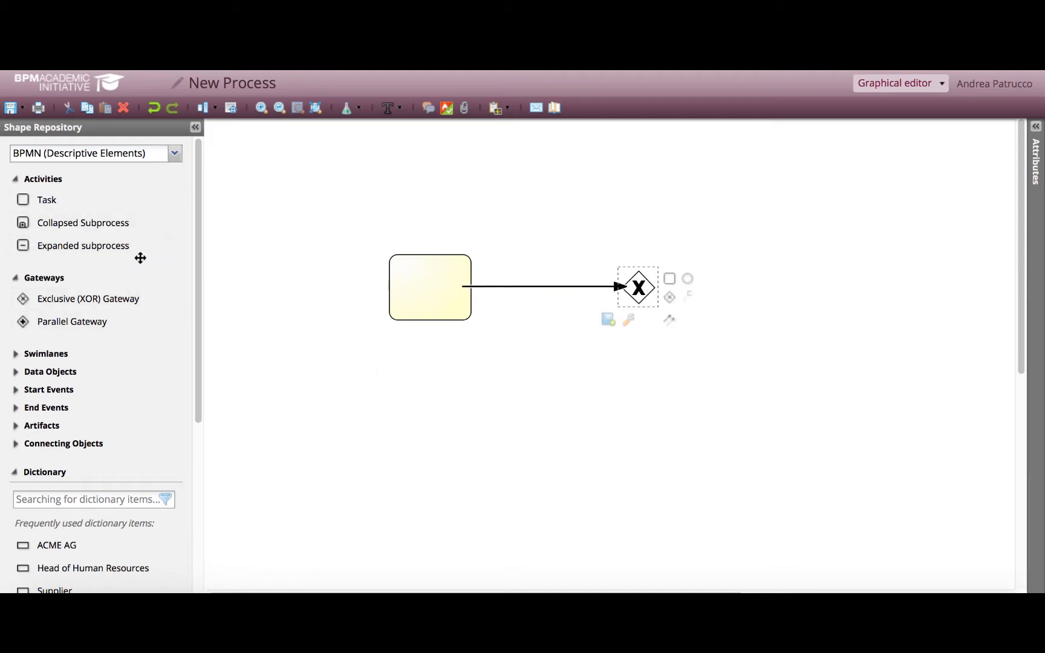
Review the available BPMN shape sets and move the start of the sequence flow to the task's right edge
{"action": "left_click", "coordinate": [175, 155]}
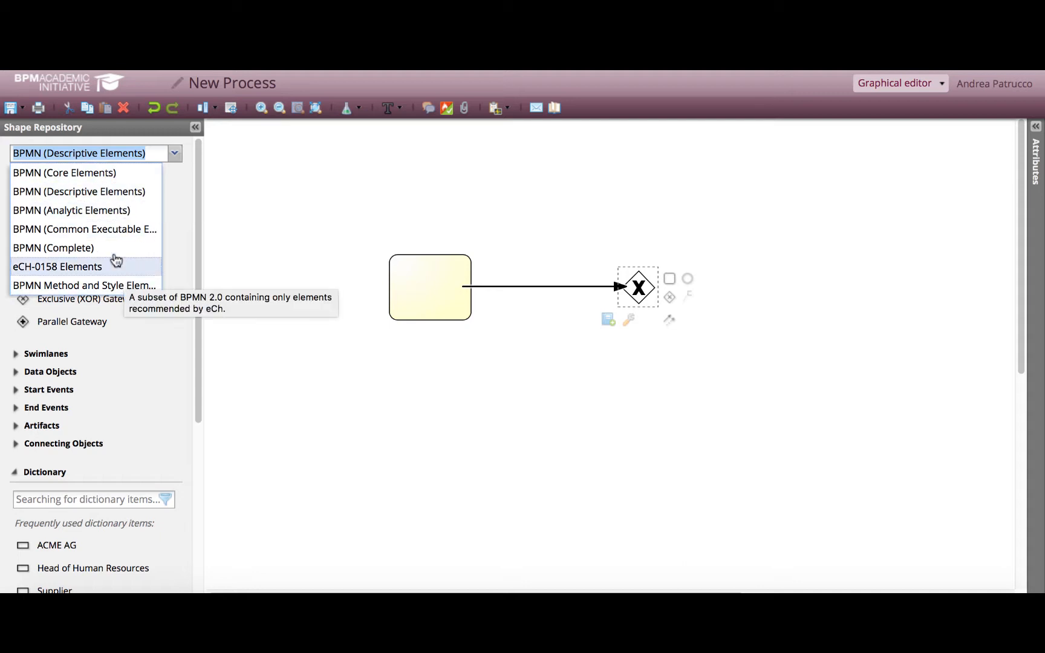
{"action": "left_click", "coordinate": [175, 153]}
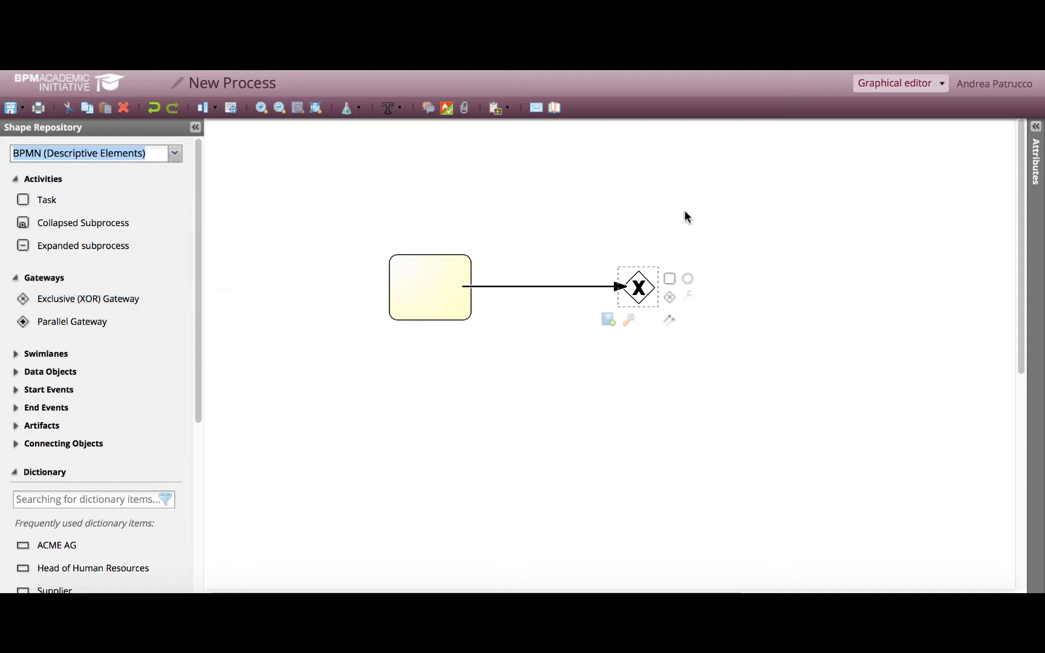
{"action": "left_click_drag", "start_coordinate": [463, 287], "coordinate": [472, 288]}
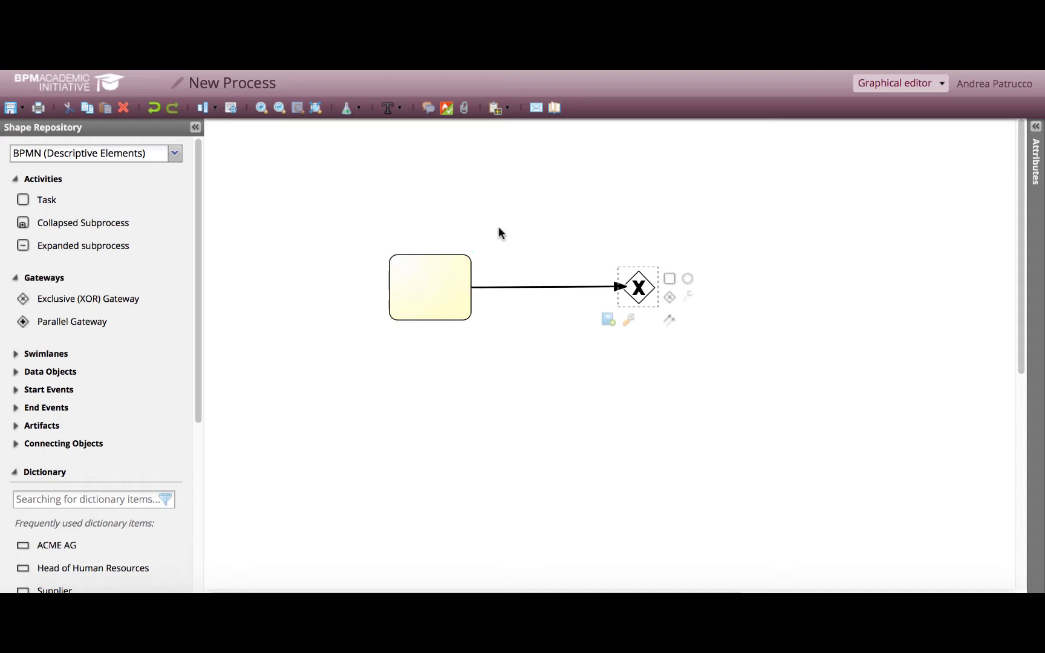
Switch to PowerPoint and show slides 9 to 12 on shape sets, events, activities, gateways and connecting objects
{"action": "left_click", "coordinate": [947, 608]}
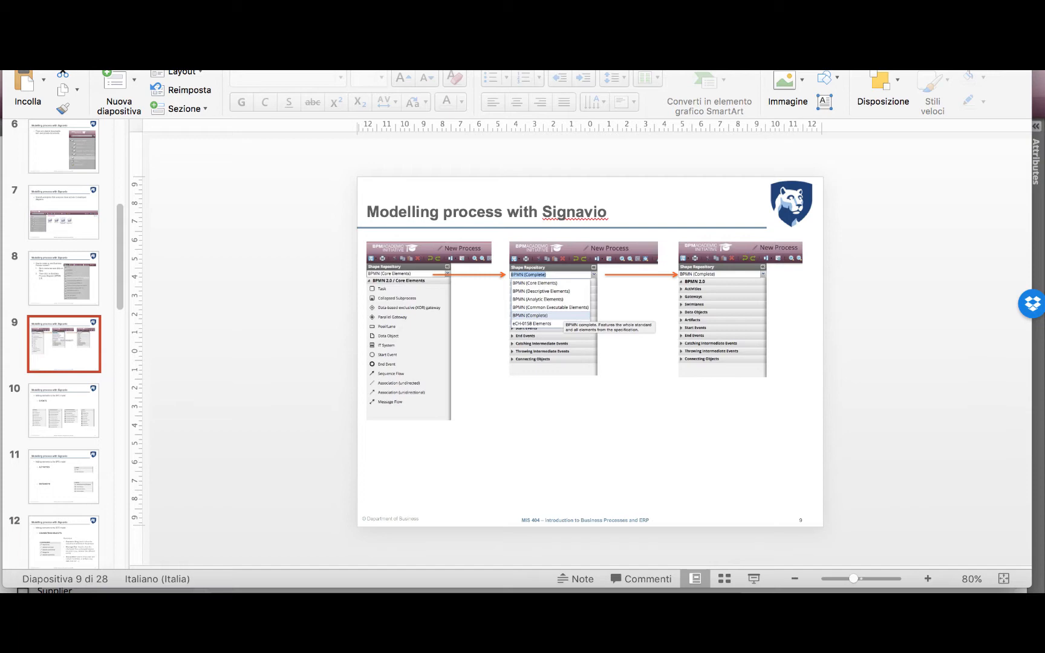
{"action": "key", "text": "super+m"}
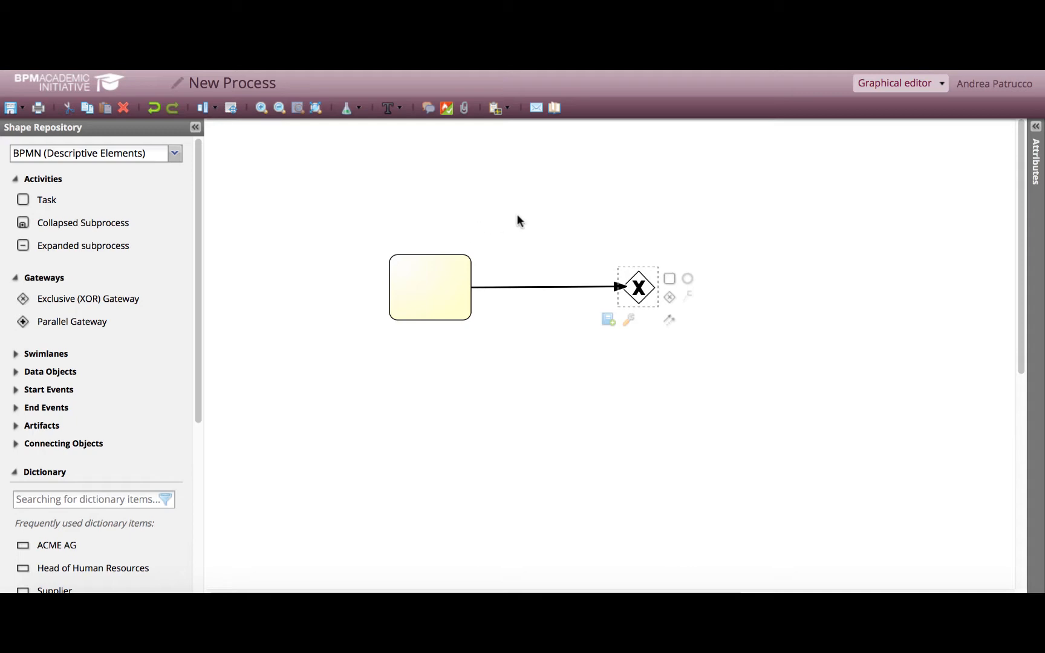
{"action": "left_click", "coordinate": [998, 583]}
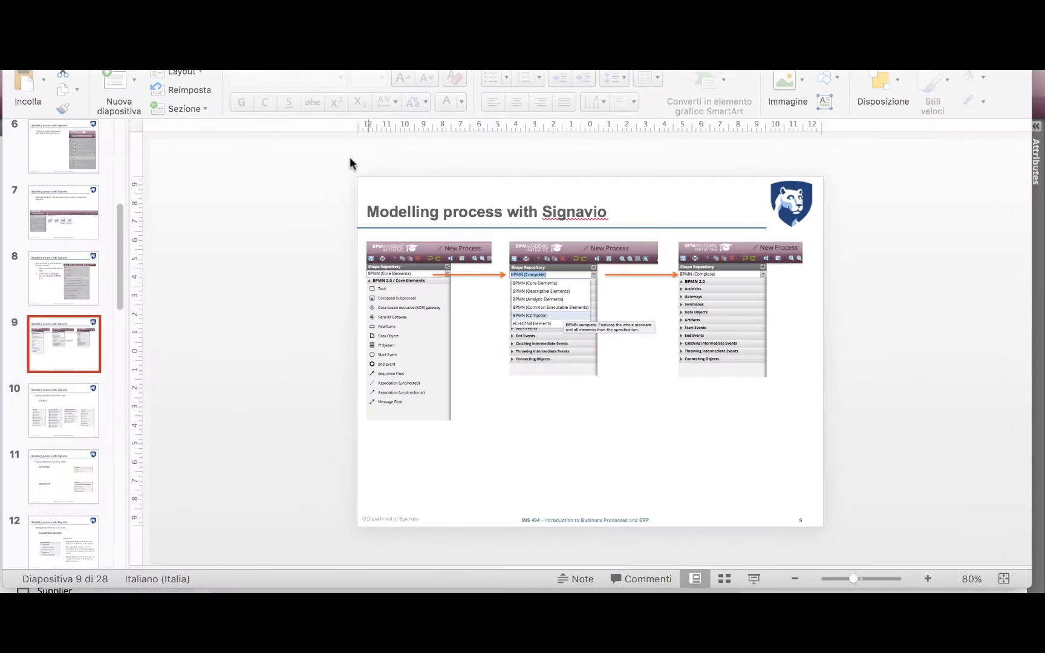
{"action": "left_click", "coordinate": [54, 416]}
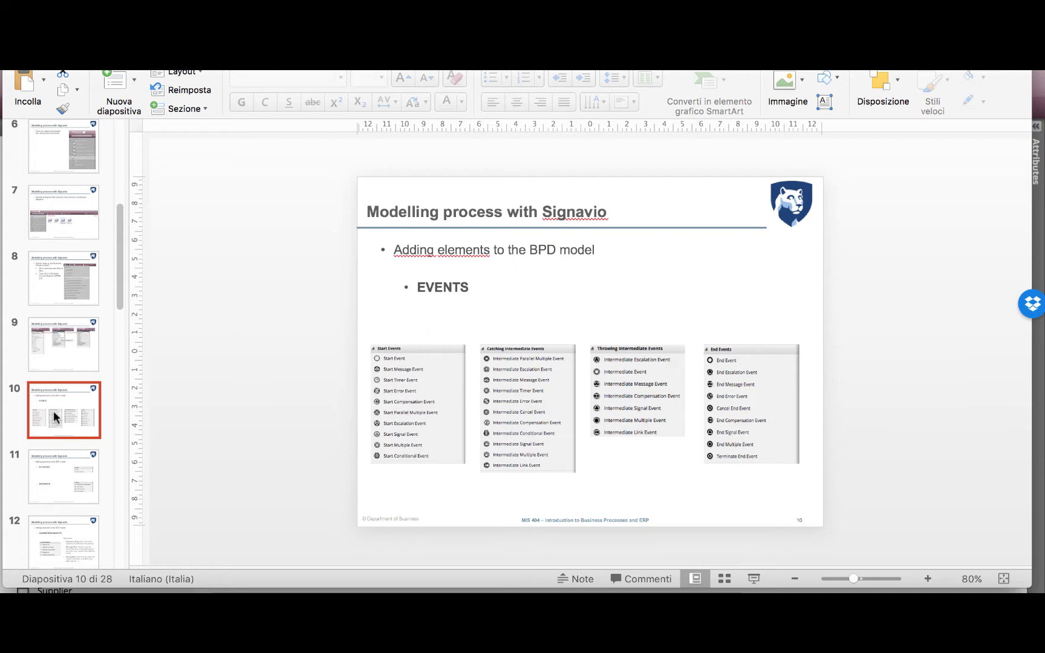
{"action": "key", "text": "Up"}
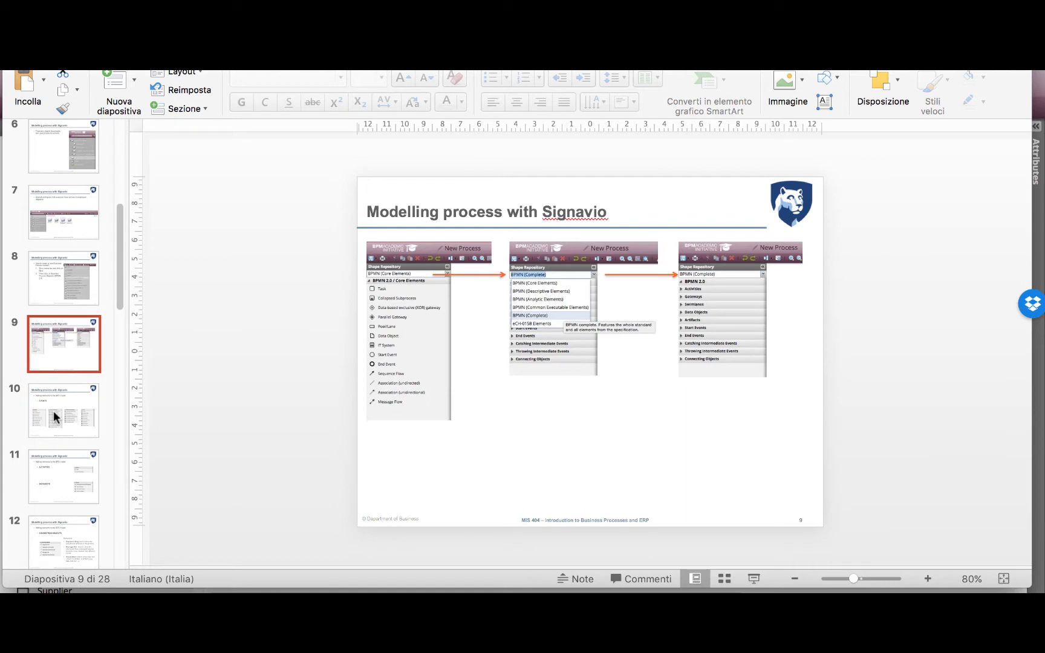
{"action": "left_click", "coordinate": [54, 416]}
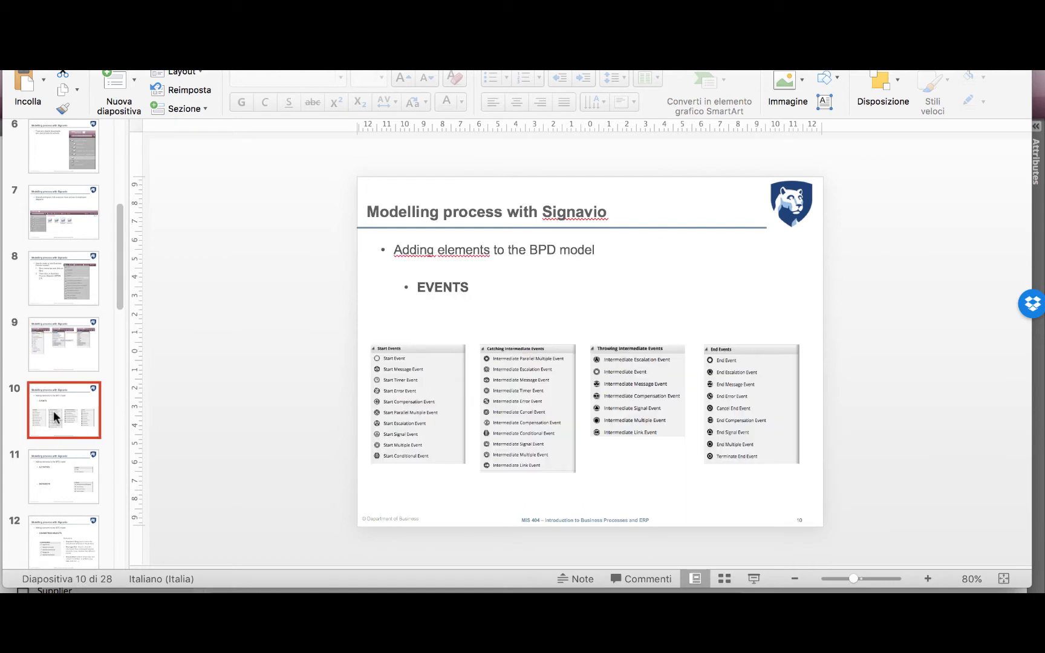
{"action": "key", "text": "Down"}
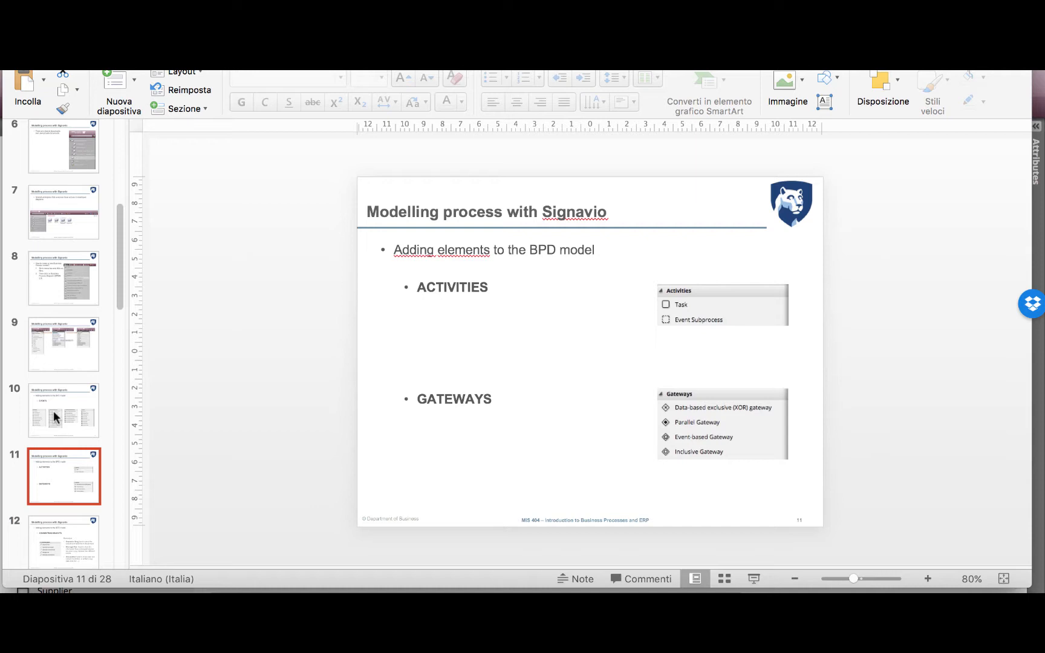
{"action": "key", "text": "Down"}
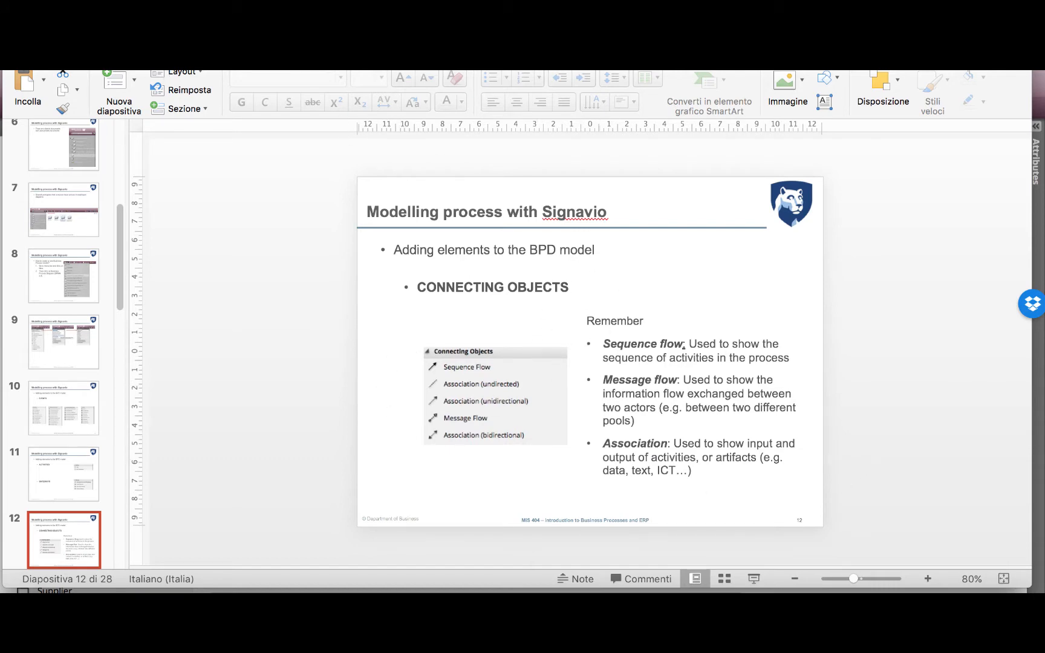
Return to the Receipt of Goods diagram and point out the message flows linking Supplier with the inquiry and parts delivery events
{"action": "key", "text": "super+m"}
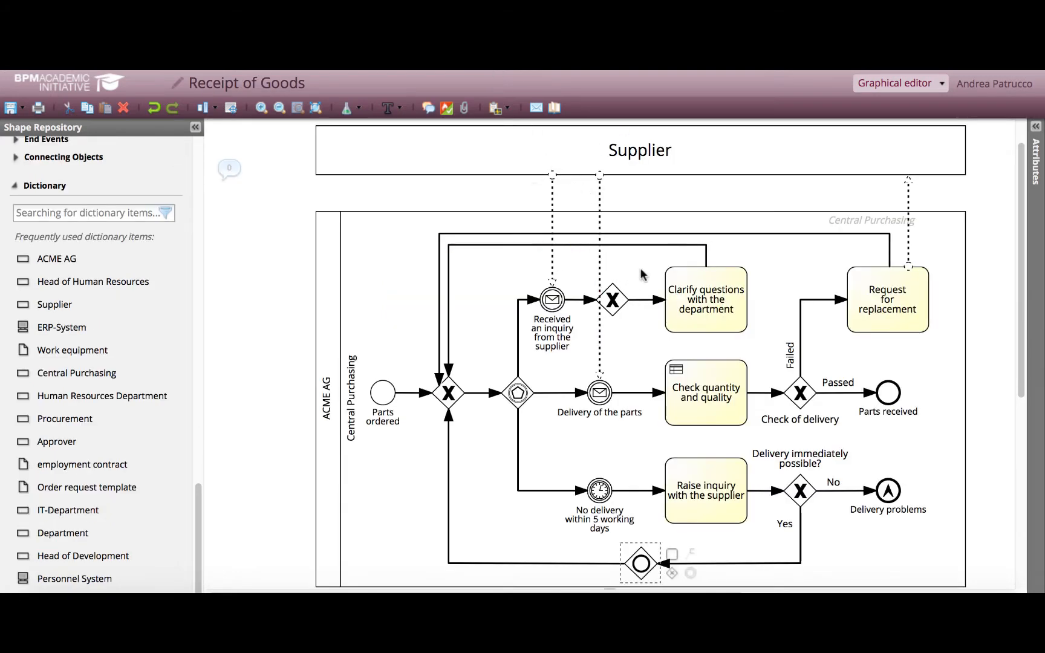
{"action": "left_click", "coordinate": [553, 198]}
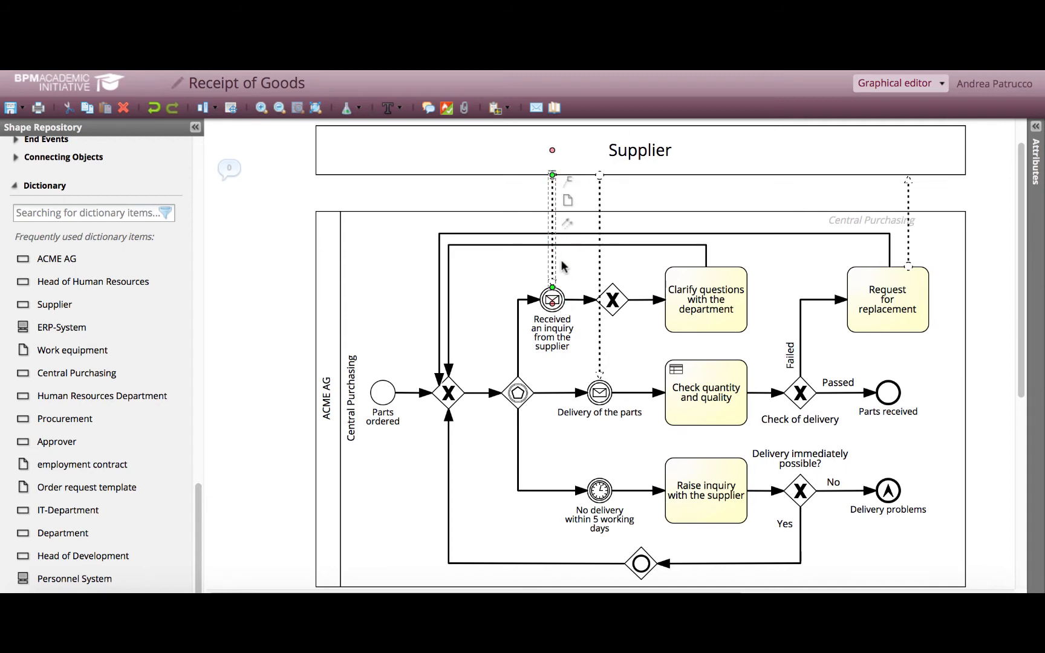
{"action": "left_click", "coordinate": [601, 371], "text": "shift"}
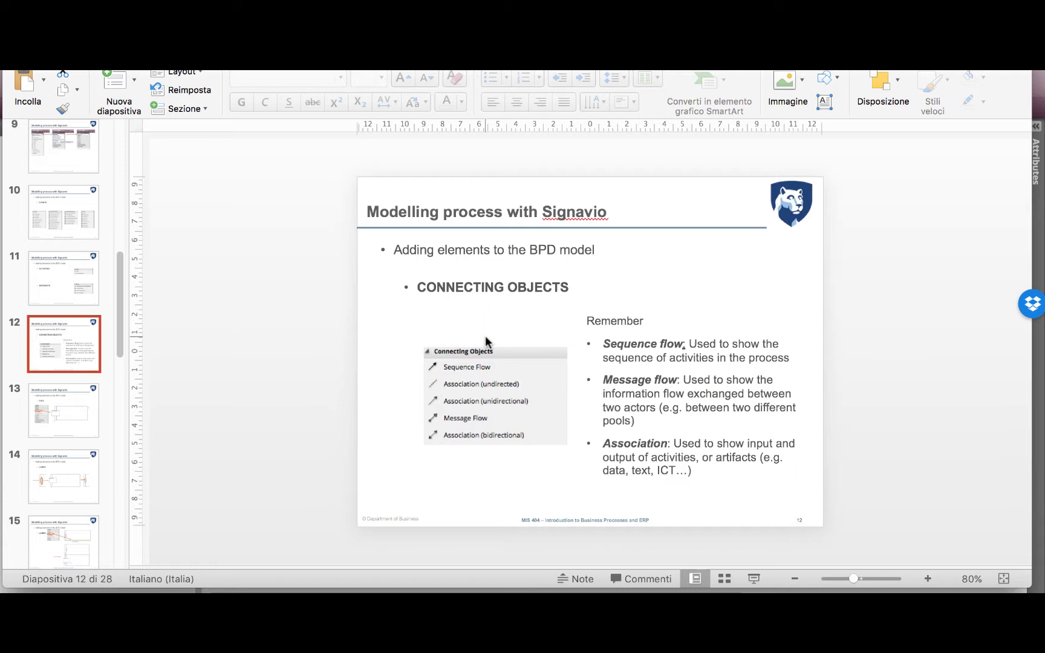
Show slide 13 on adding a pool to the BPD model in PowerPoint
{"action": "left_click", "coordinate": [78, 399]}
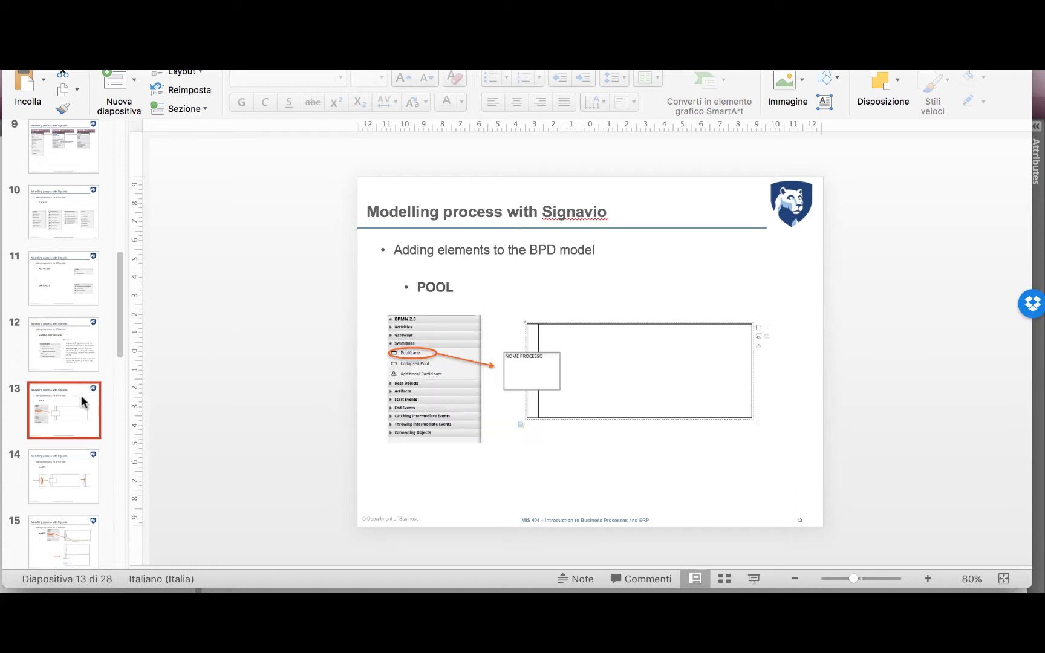